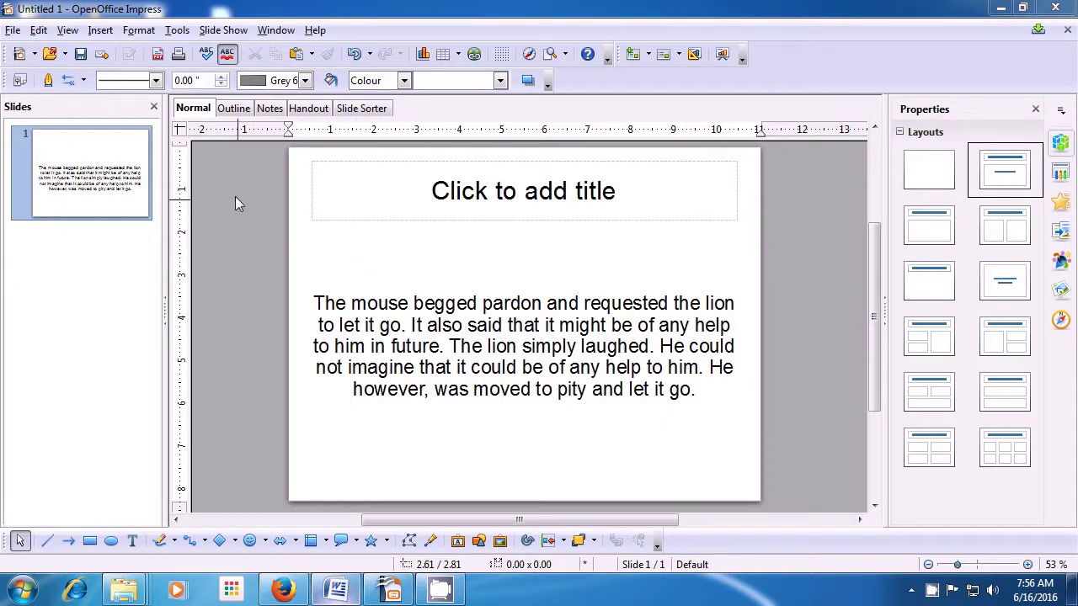
# Open the character formatting with no text selected and choose the BatangChe font.
pyautogui.click(139, 34)
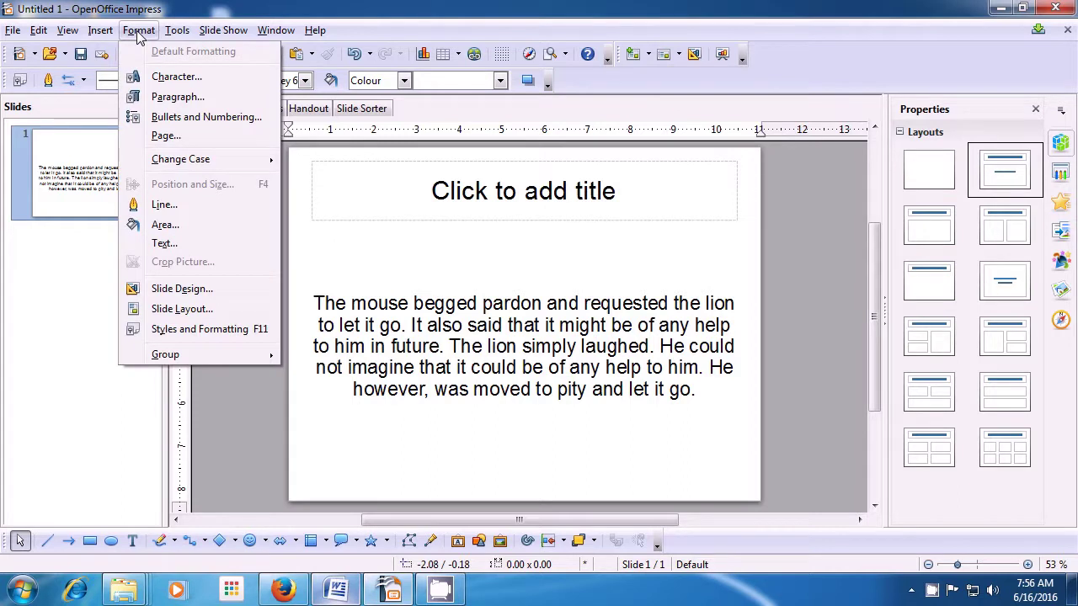
pyautogui.click(155, 78)
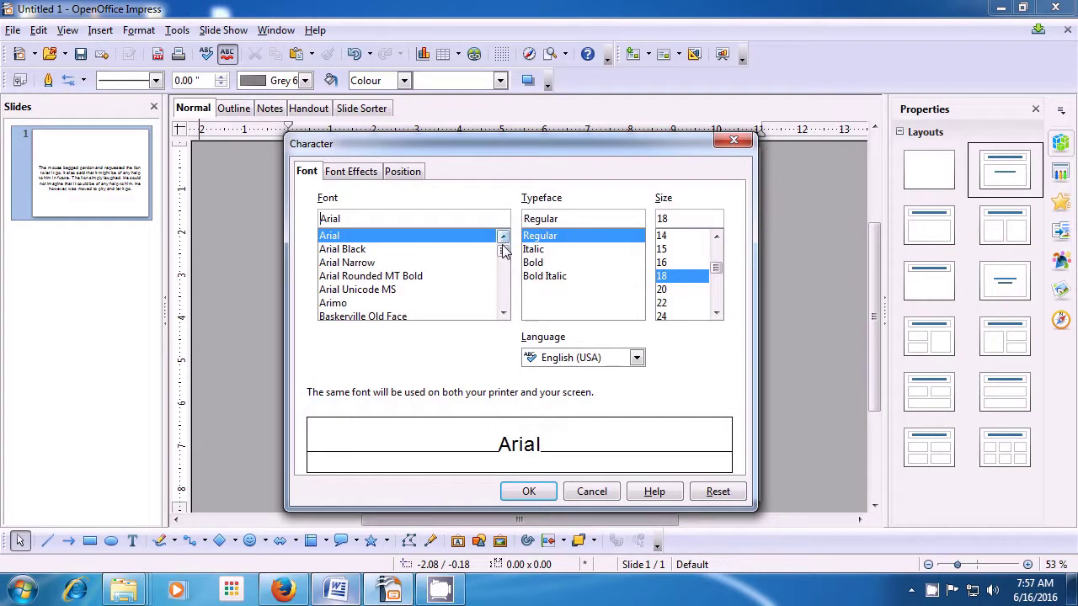
pyautogui.click(503, 313)
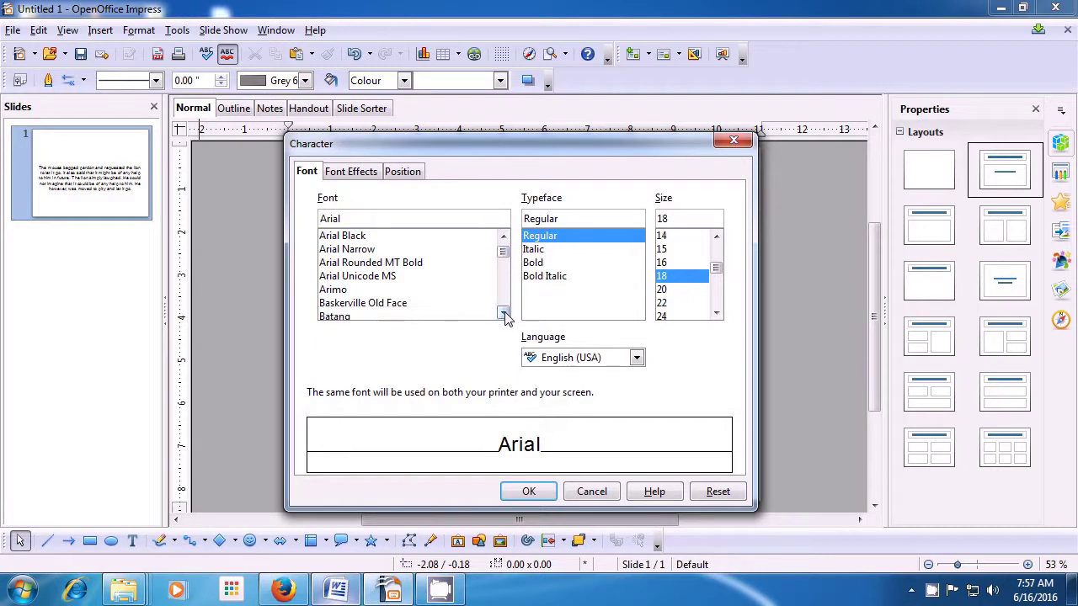
pyautogui.click(504, 313)
pyautogui.click(503, 313)
pyautogui.click(503, 313)
pyautogui.click(503, 313)
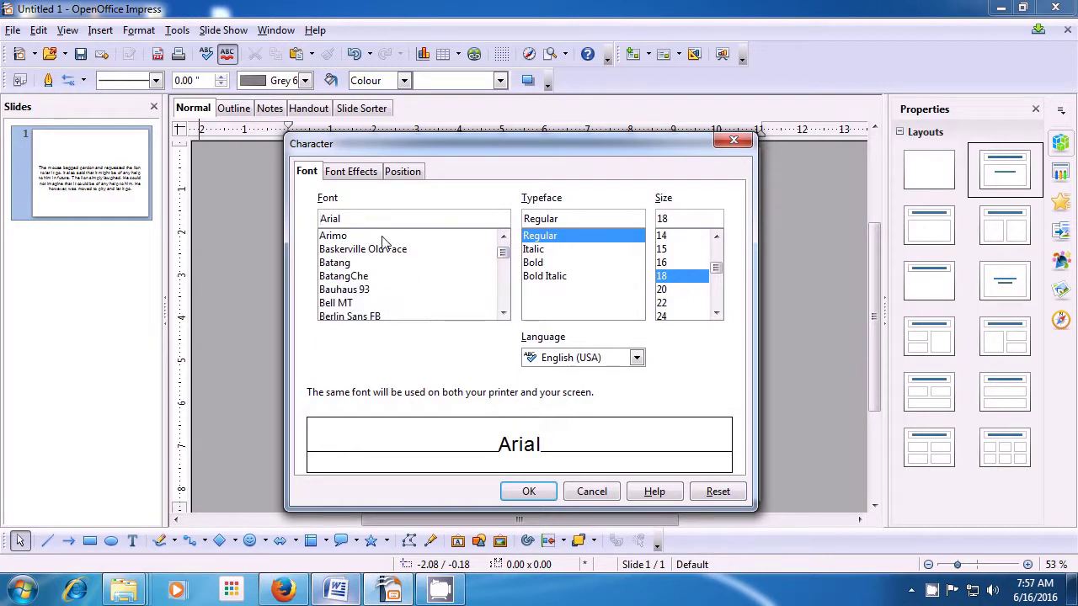
pyautogui.click(341, 250)
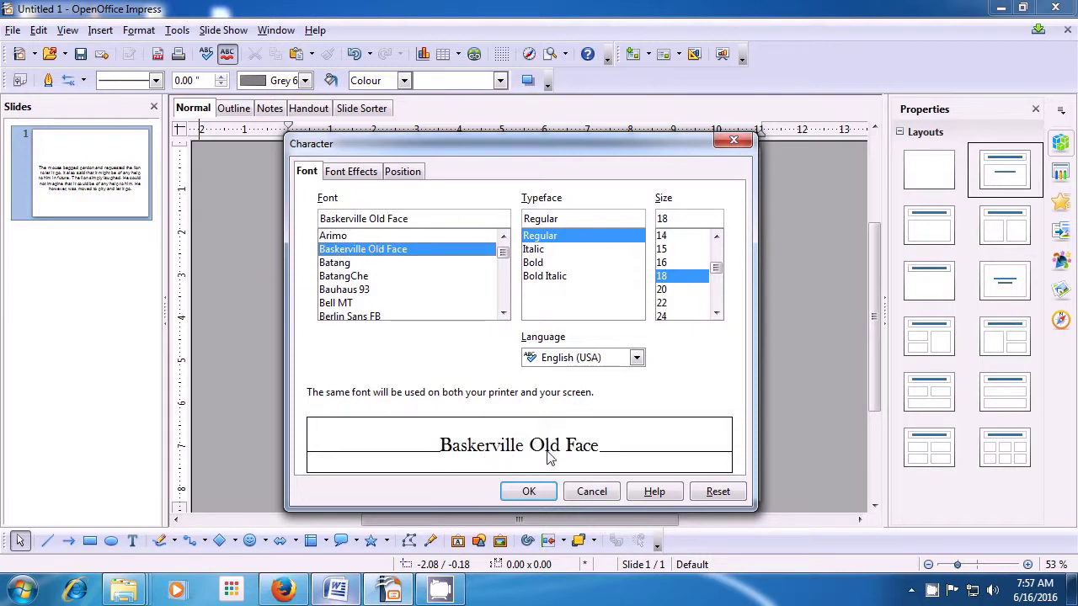
pyautogui.click(339, 262)
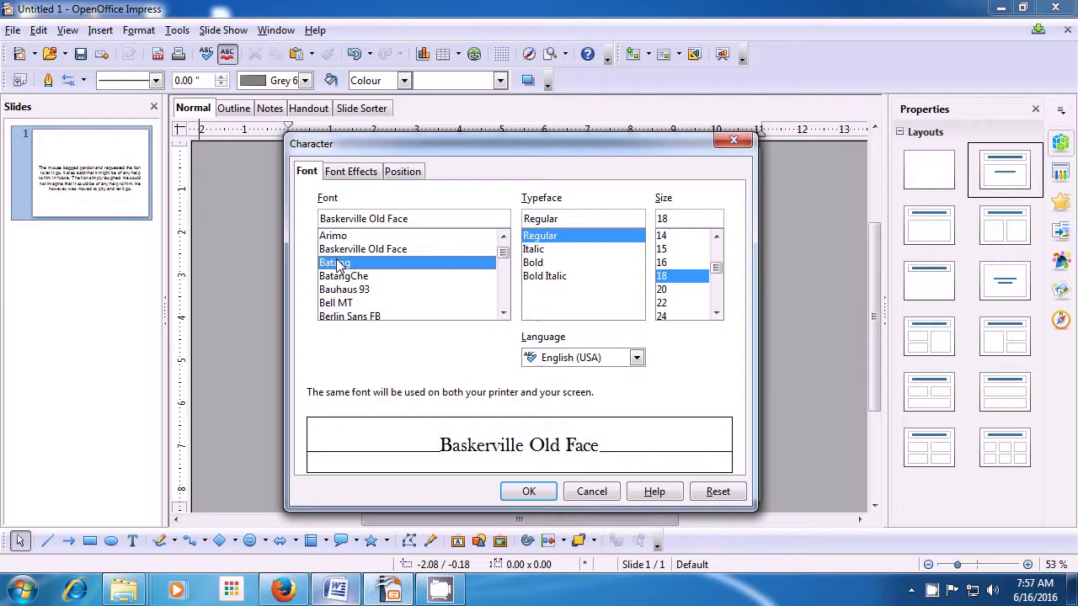
pyautogui.click(339, 280)
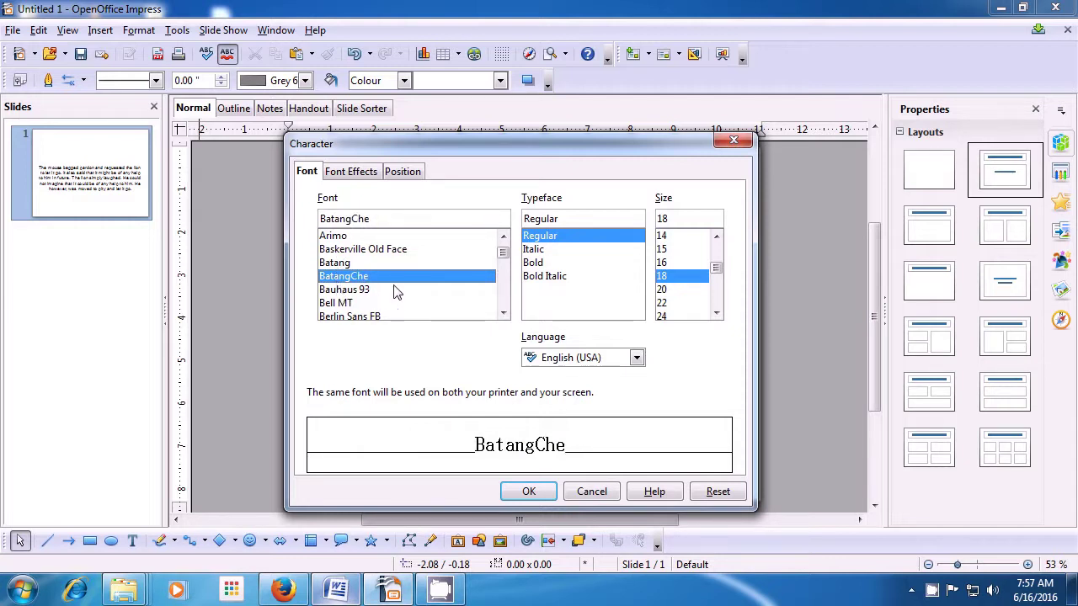
# Set the typeface to Bold and apply the character formatting.
pyautogui.click(531, 250)
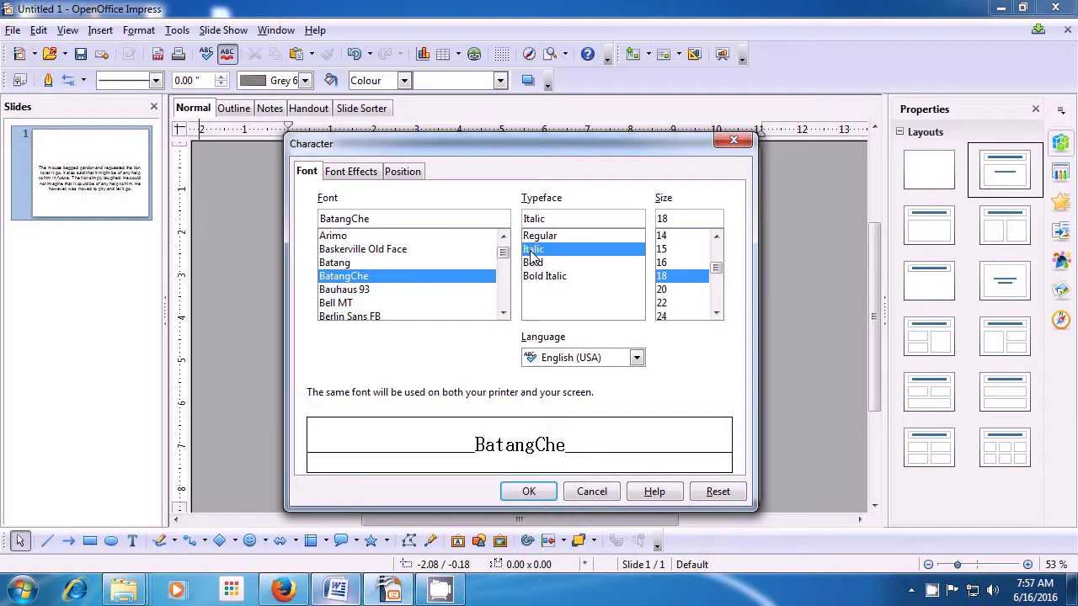
pyautogui.click(531, 264)
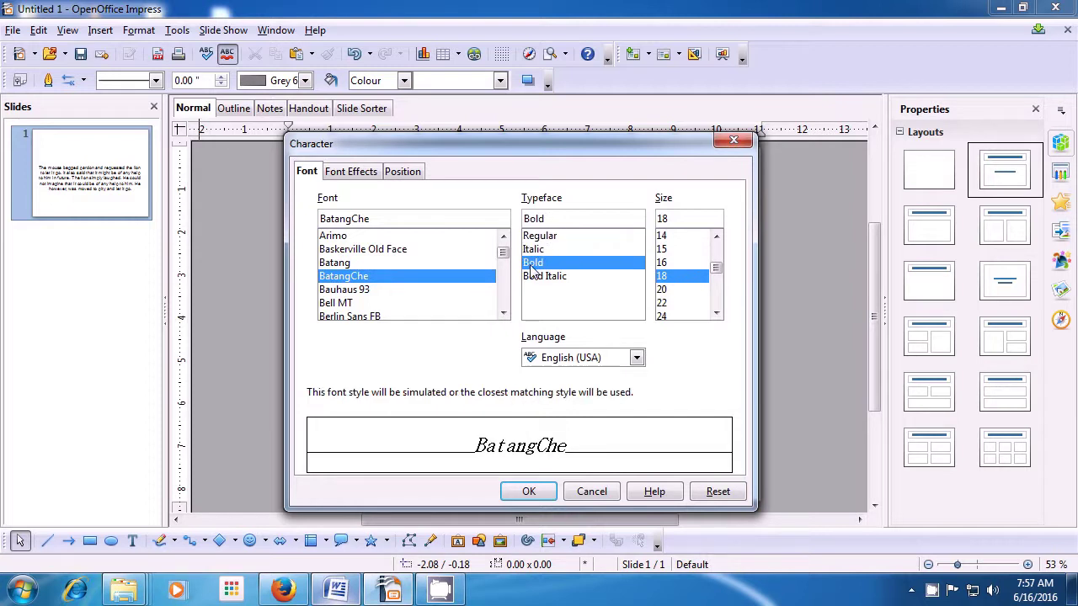
pyautogui.click(528, 492)
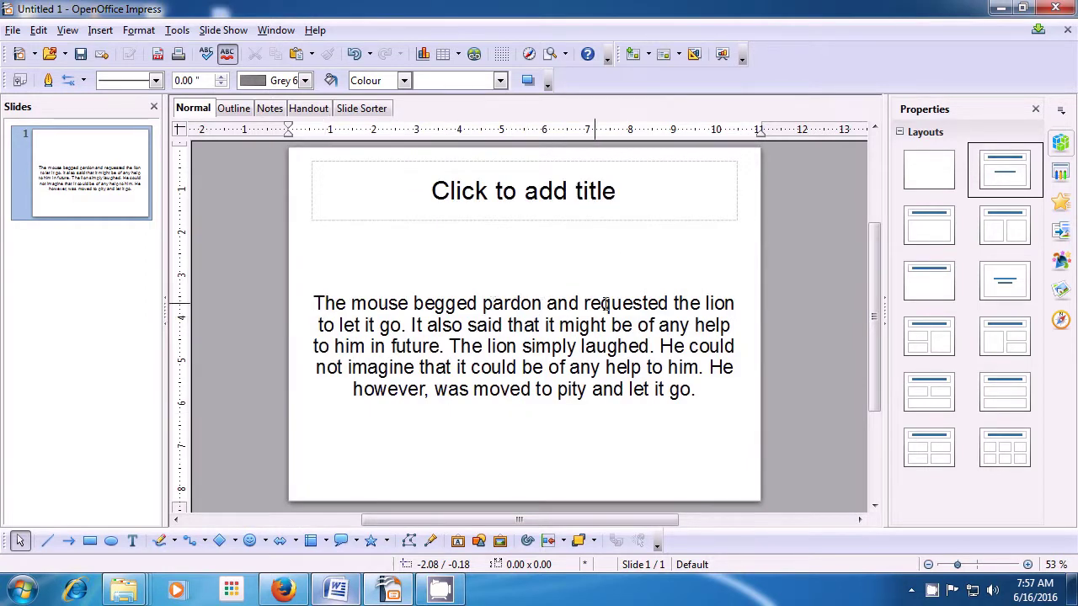
# Change the font of the sentence "The mouse begged pardon and requested the lion to let it go." to Copperplate Gothic Light.
pyautogui.click(496, 367)
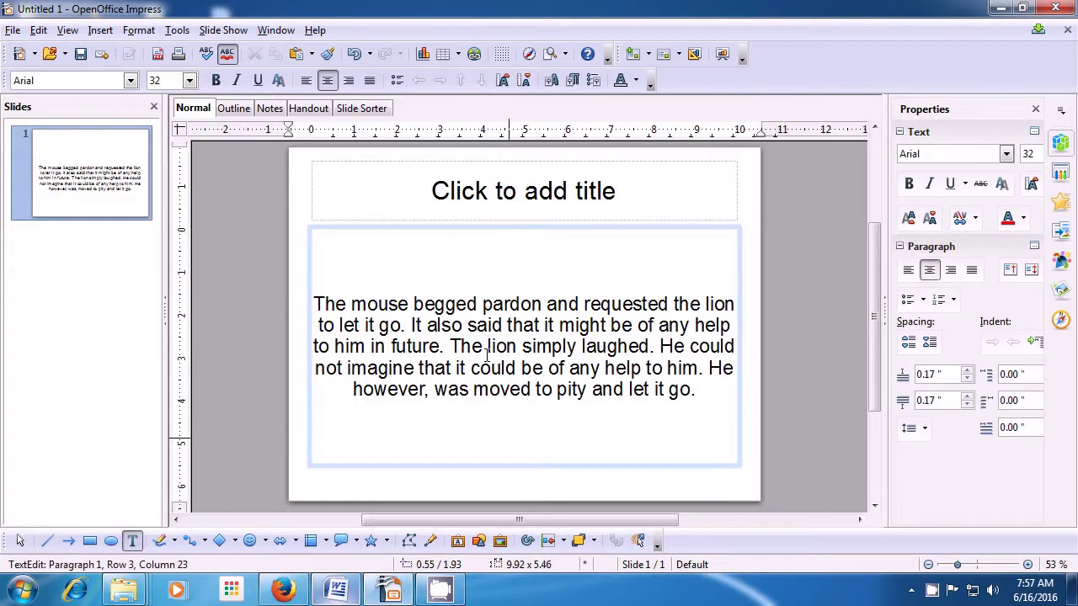
pyautogui.moveTo(315, 303); pyautogui.dragTo(409, 325)
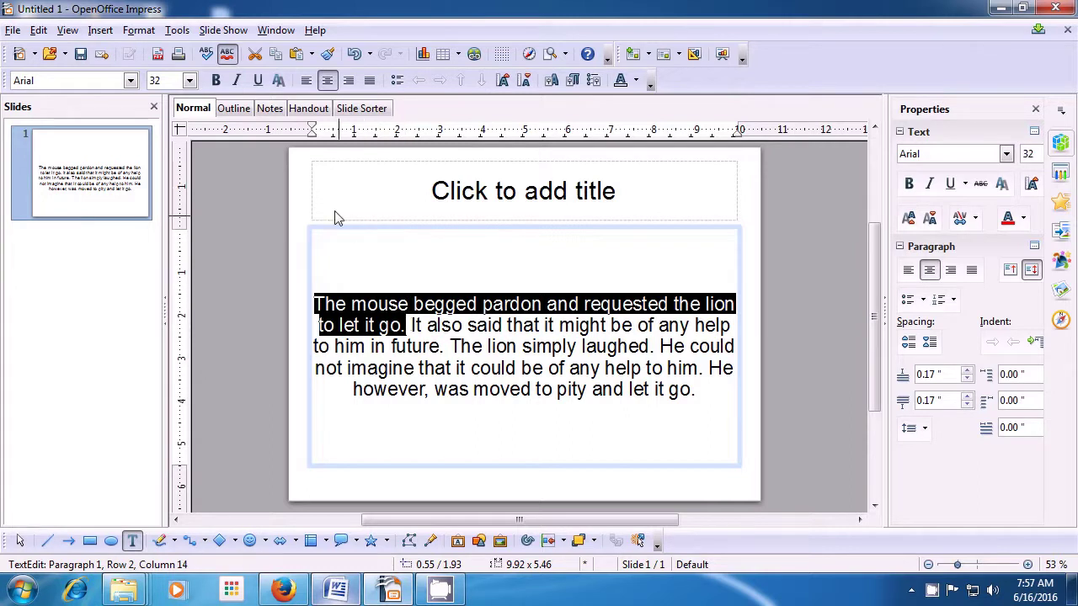
pyautogui.click(139, 30)
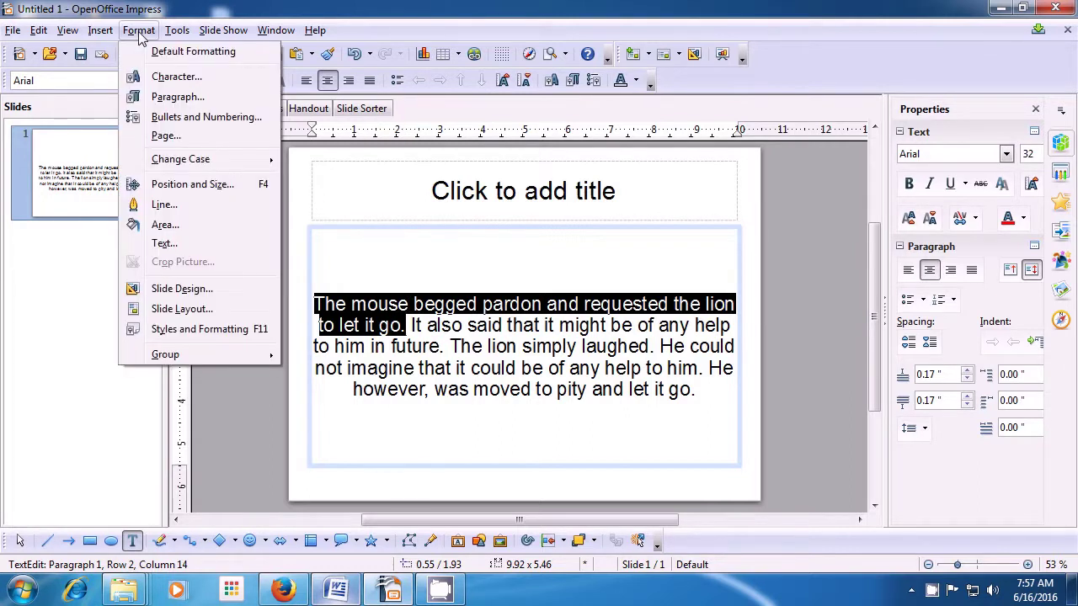
pyautogui.click(154, 79)
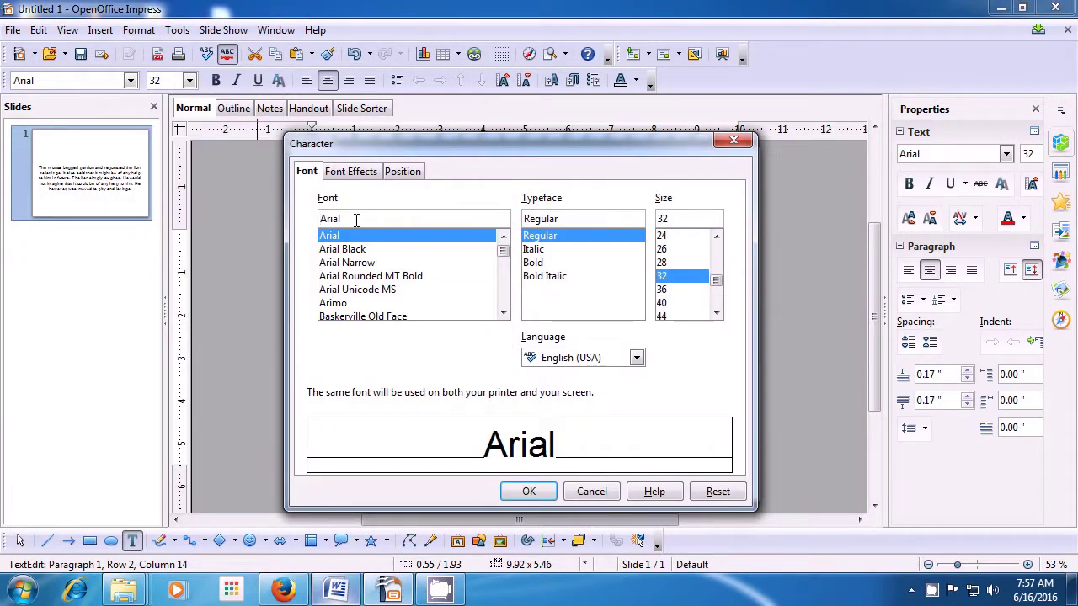
pyautogui.click(360, 277)
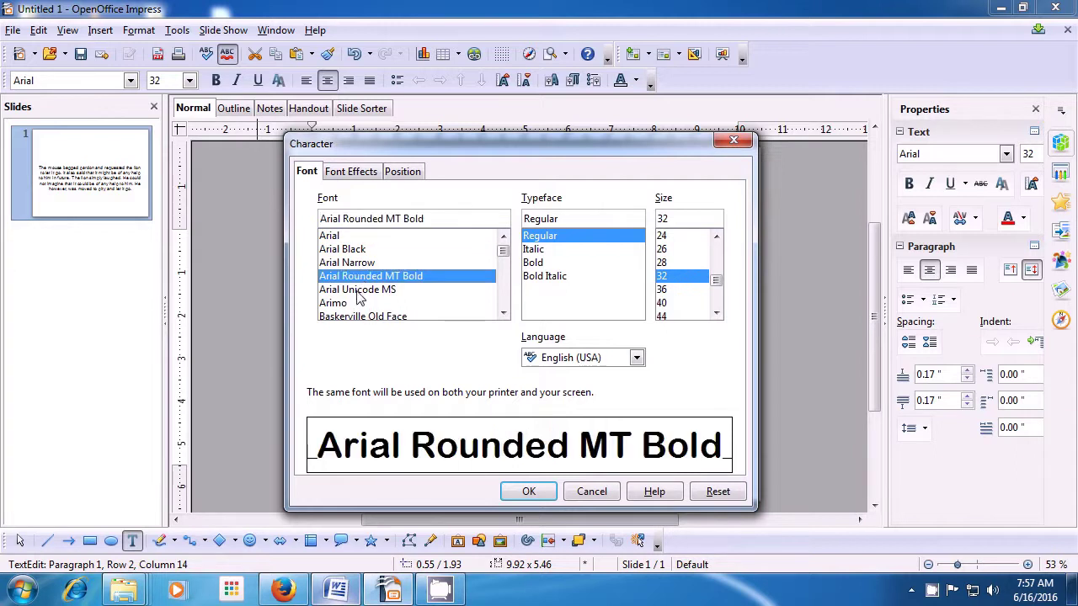
pyautogui.press('Down')
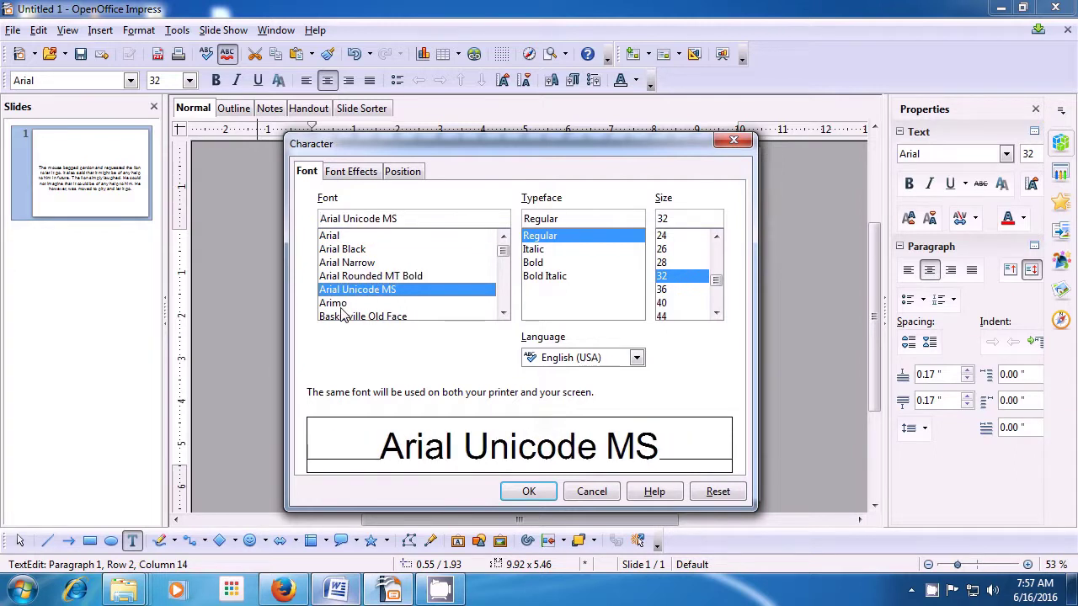
pyautogui.click(341, 307)
pyautogui.scroll(-1, 341, 311)
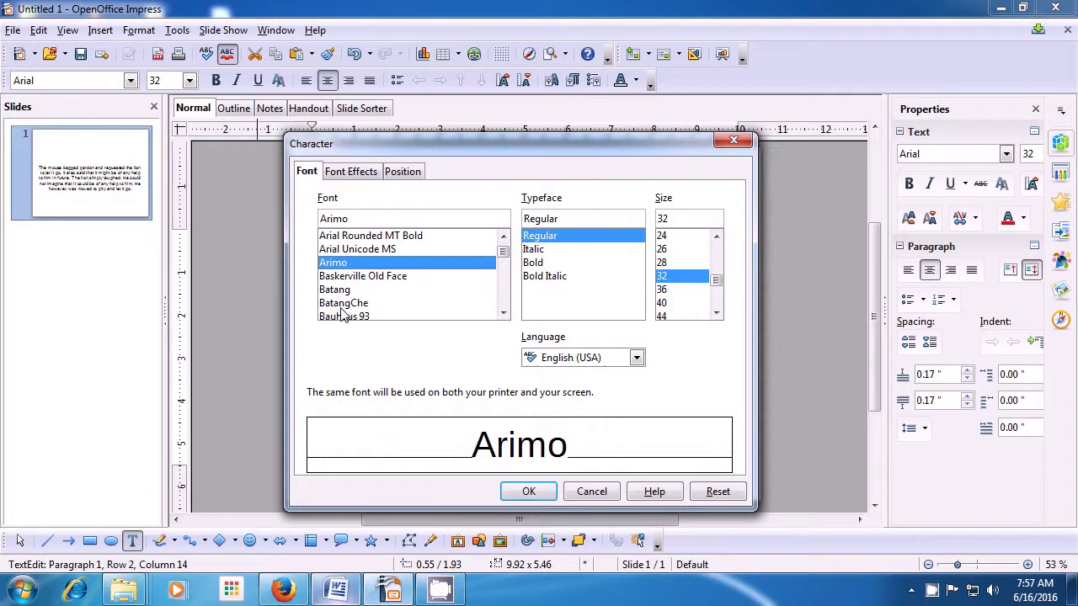
pyautogui.click(350, 276)
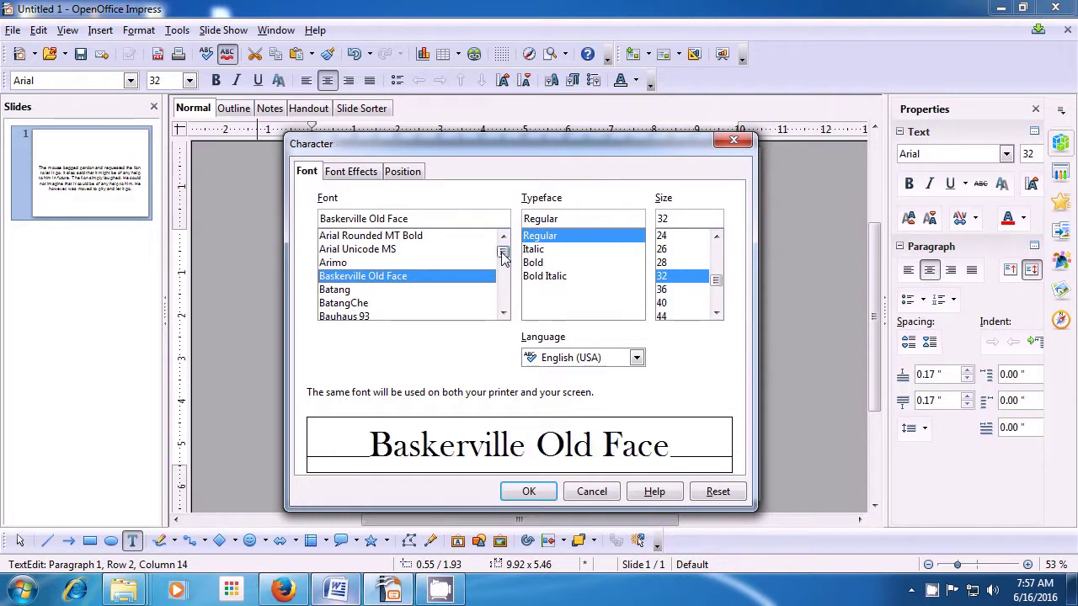
pyautogui.moveTo(498, 254); pyautogui.dragTo(498, 263)
pyautogui.click(389, 251)
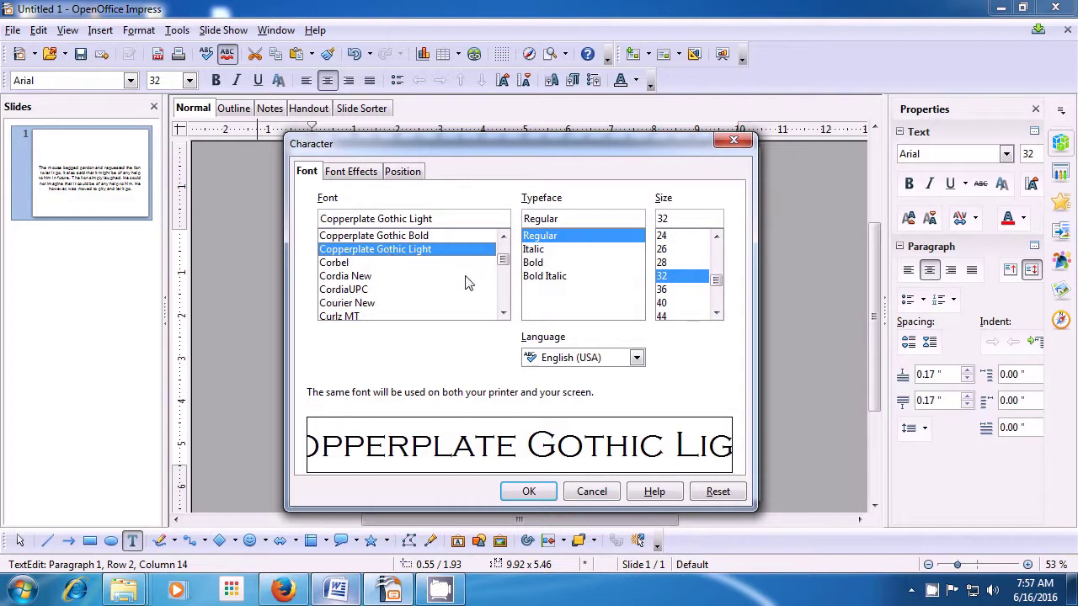
pyautogui.click(528, 493)
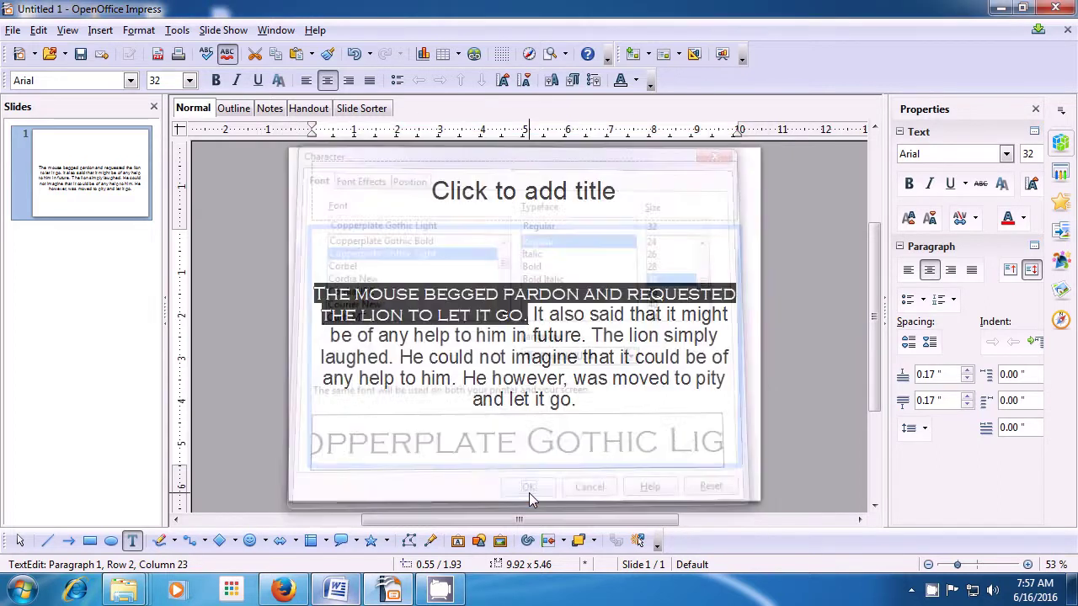
# Apply the Bold Italic typeface to the sentence "It also said that it might be of any help to him in future.".
pyautogui.click(532, 317)
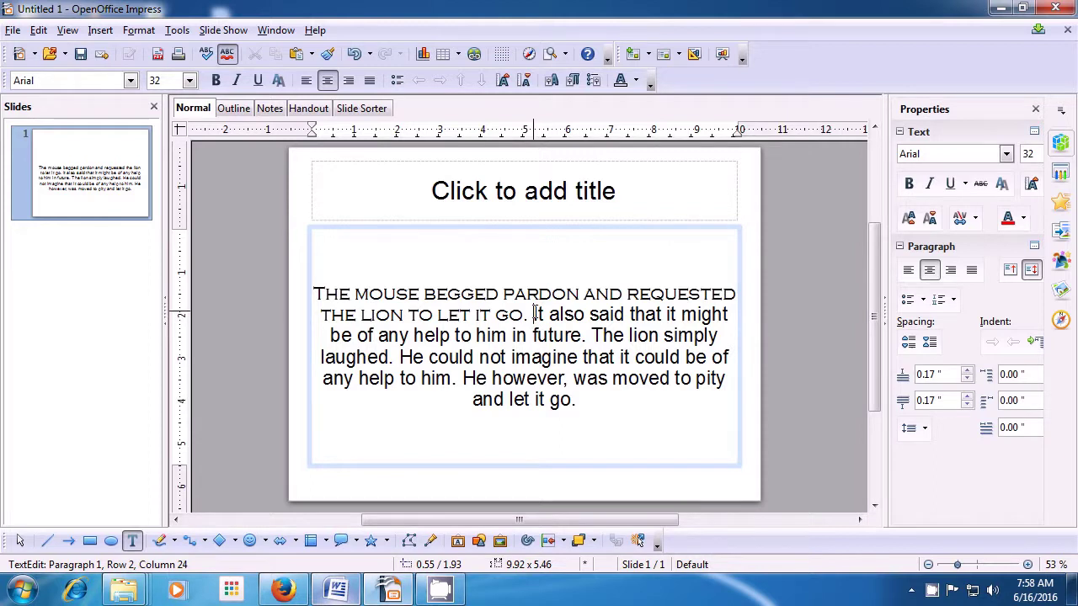
pyautogui.moveTo(533, 318); pyautogui.dragTo(587, 335)
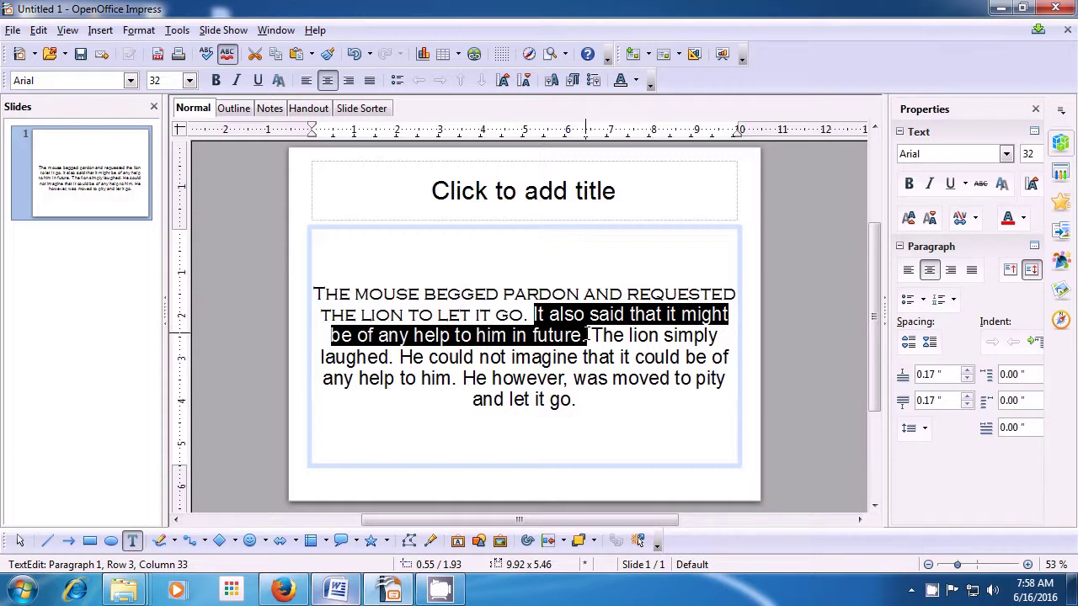
pyautogui.click(135, 30)
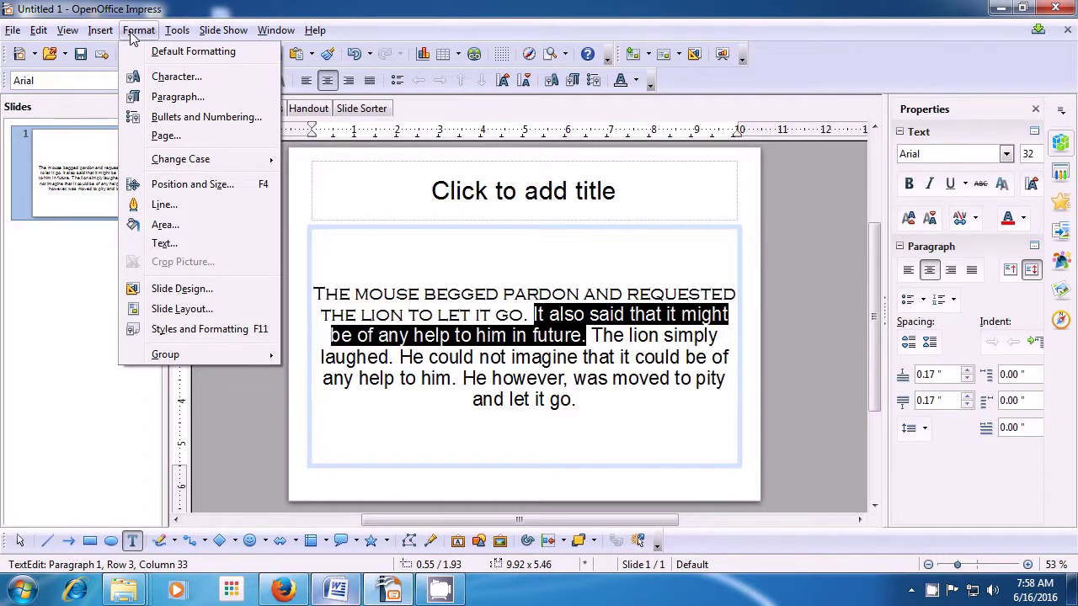
pyautogui.click(150, 77)
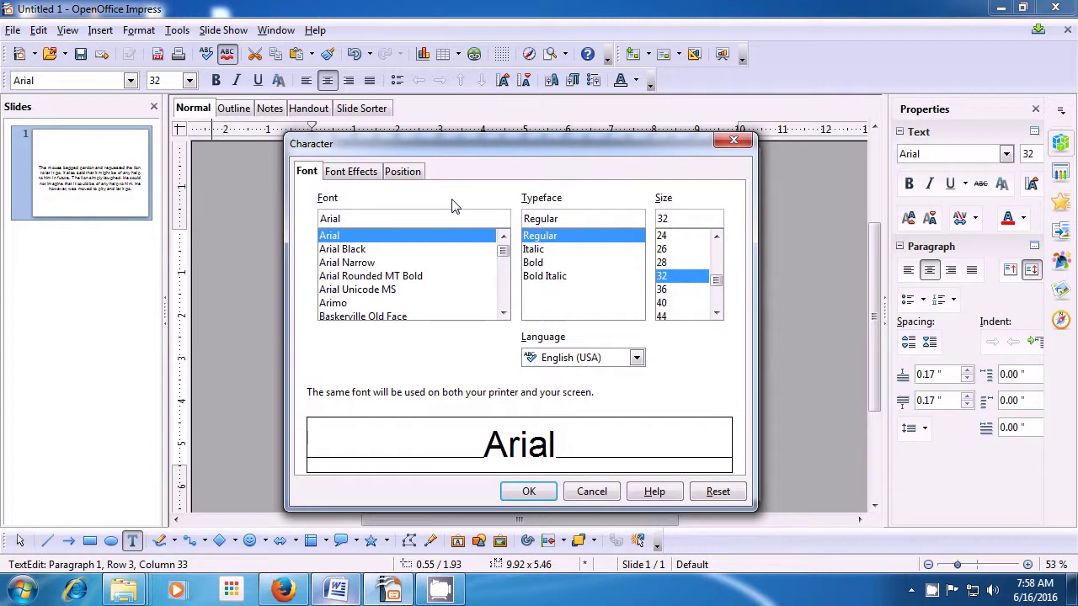
pyautogui.click(544, 278)
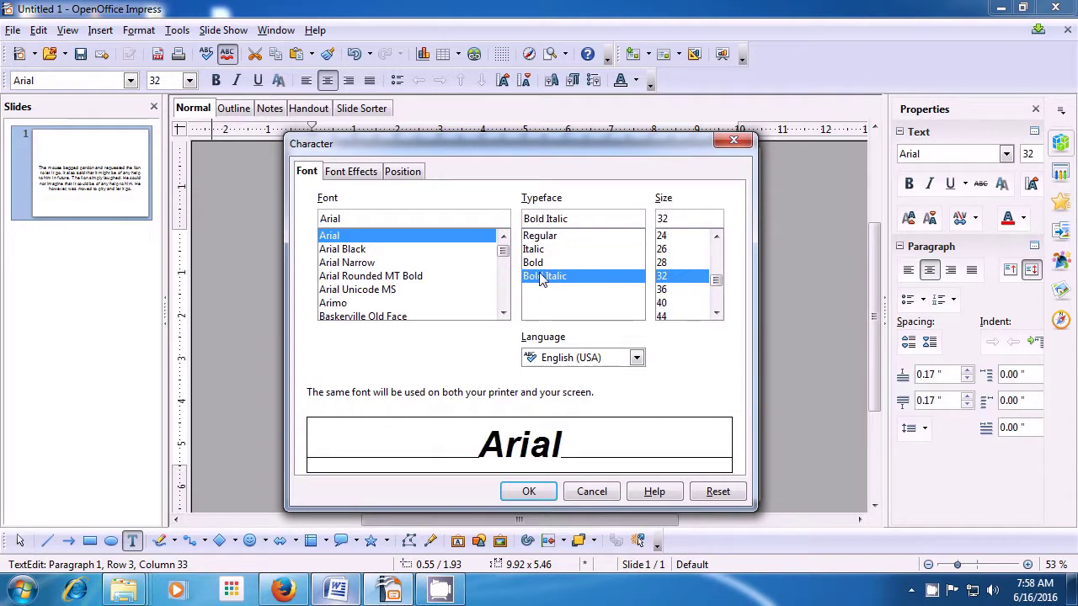
pyautogui.click(532, 263)
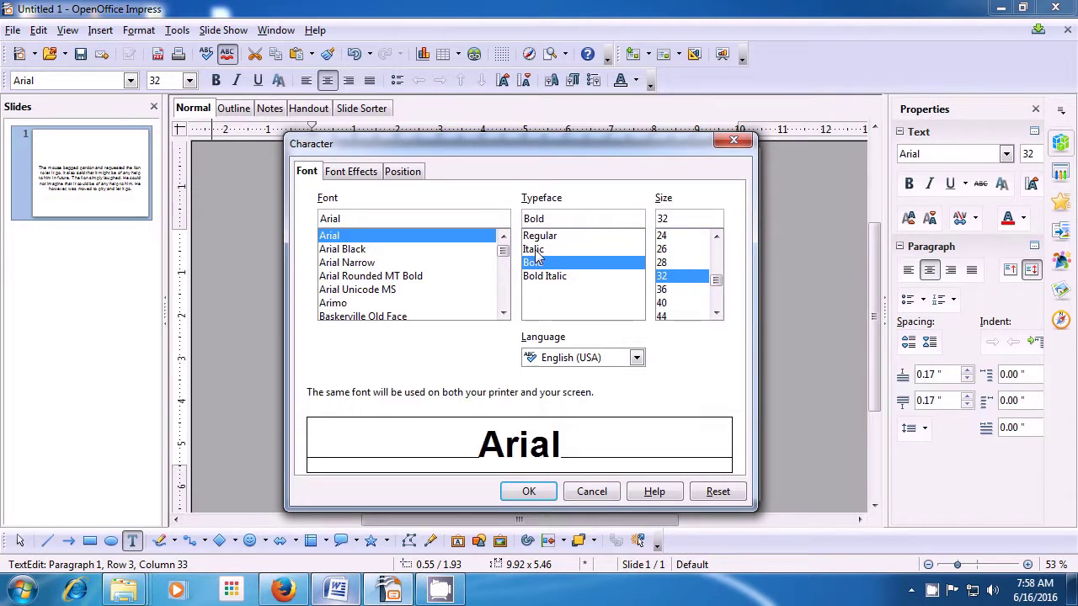
pyautogui.click(534, 250)
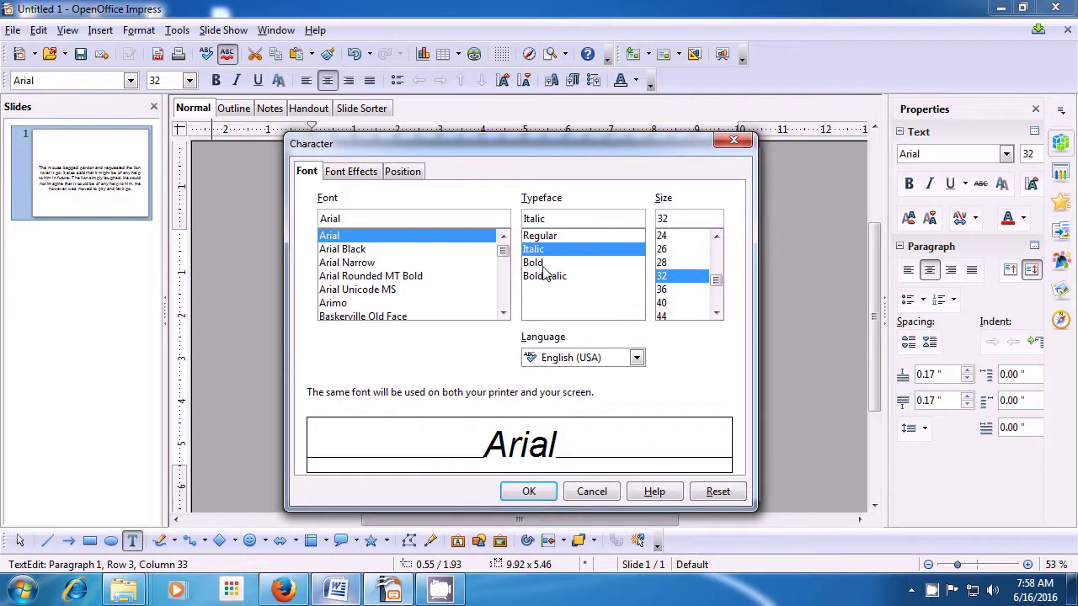
pyautogui.click(547, 281)
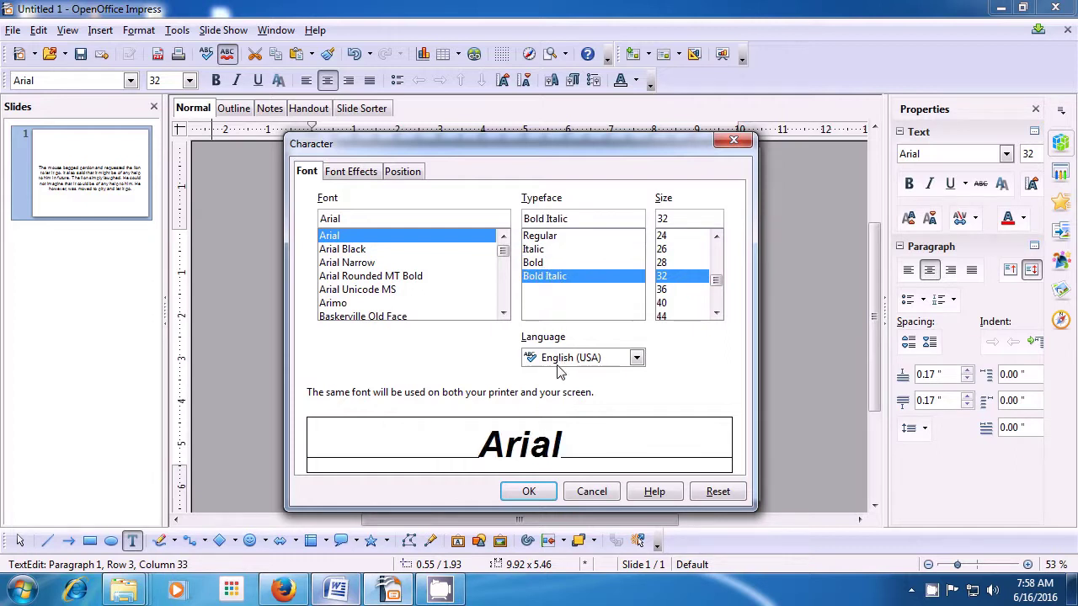
pyautogui.click(529, 492)
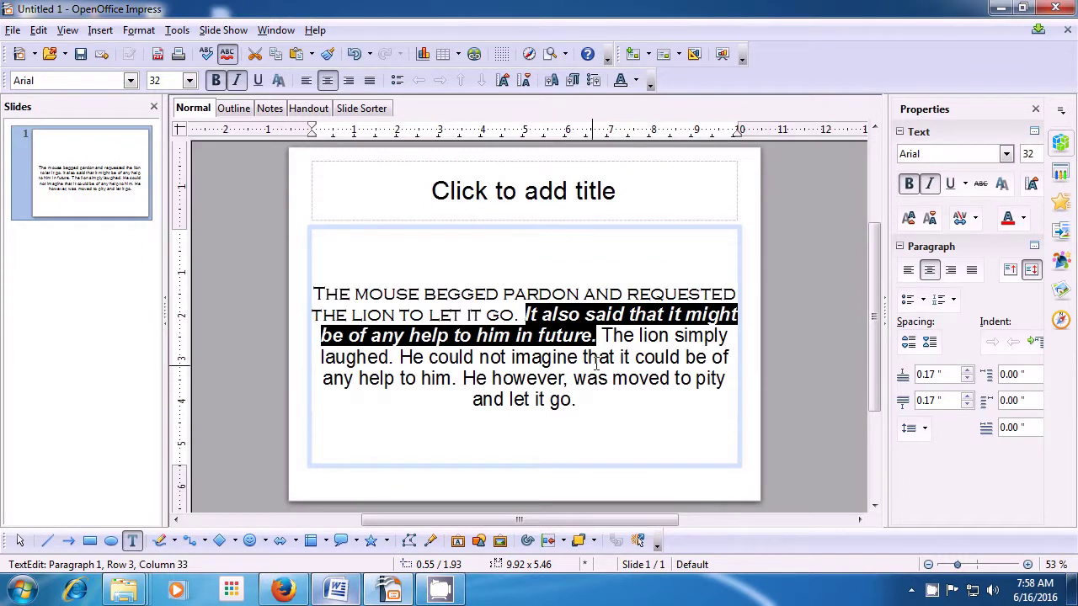
# Set the font size of the text from "The lion simply laughed" through "any help to him." to 24.
pyautogui.click(602, 335)
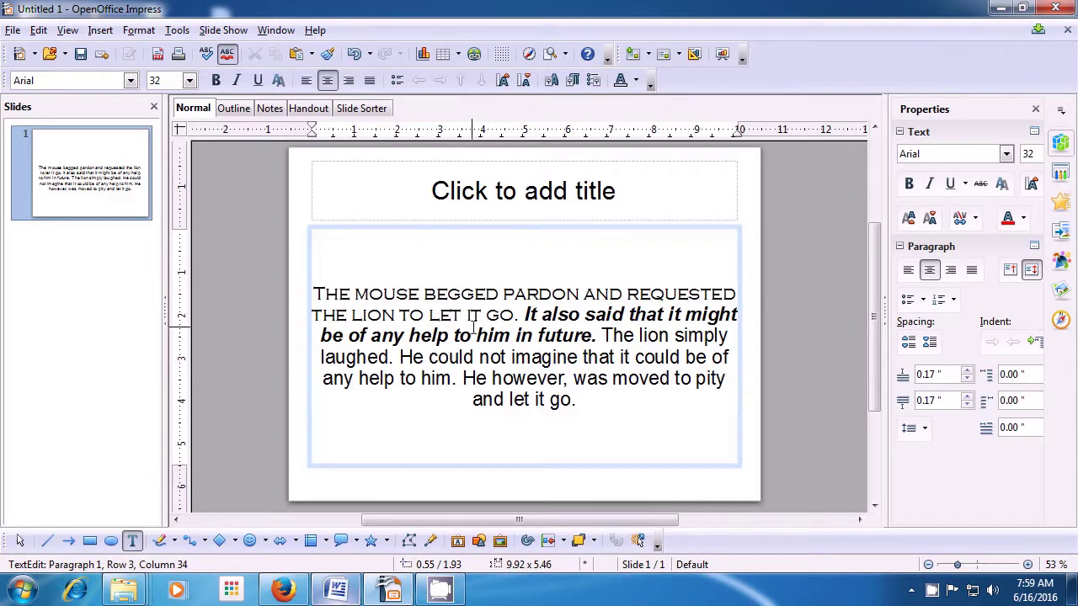
pyautogui.moveTo(604, 335); pyautogui.dragTo(463, 382)
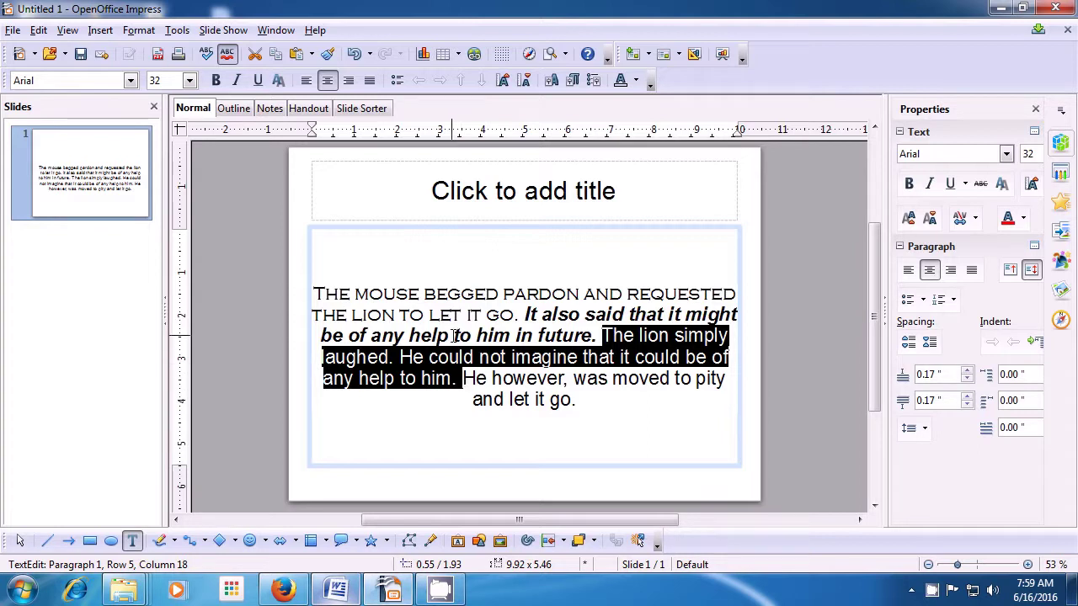
pyautogui.click(139, 30)
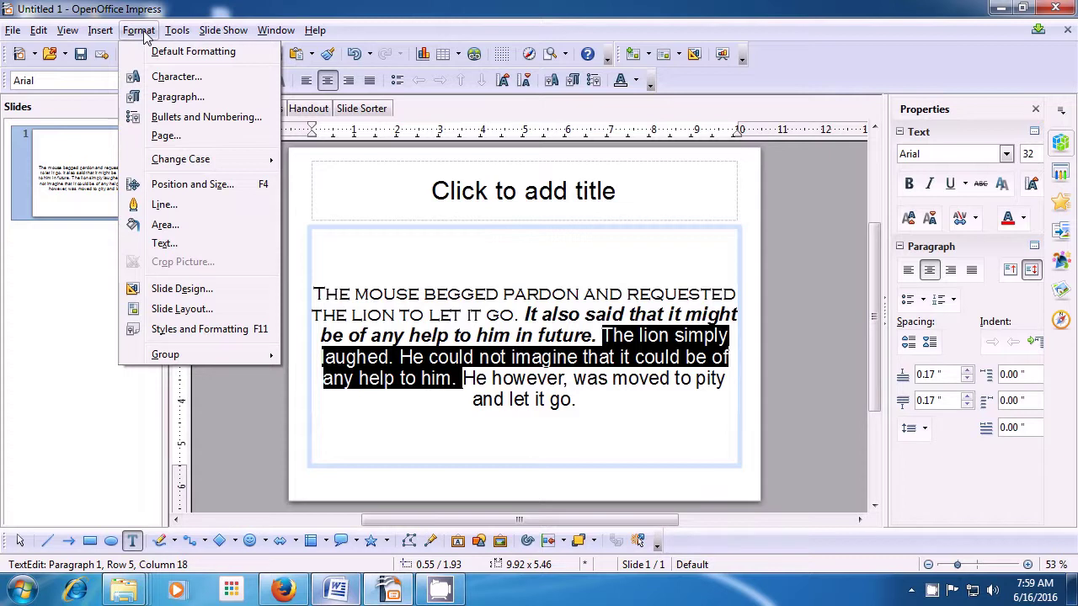
pyautogui.click(156, 79)
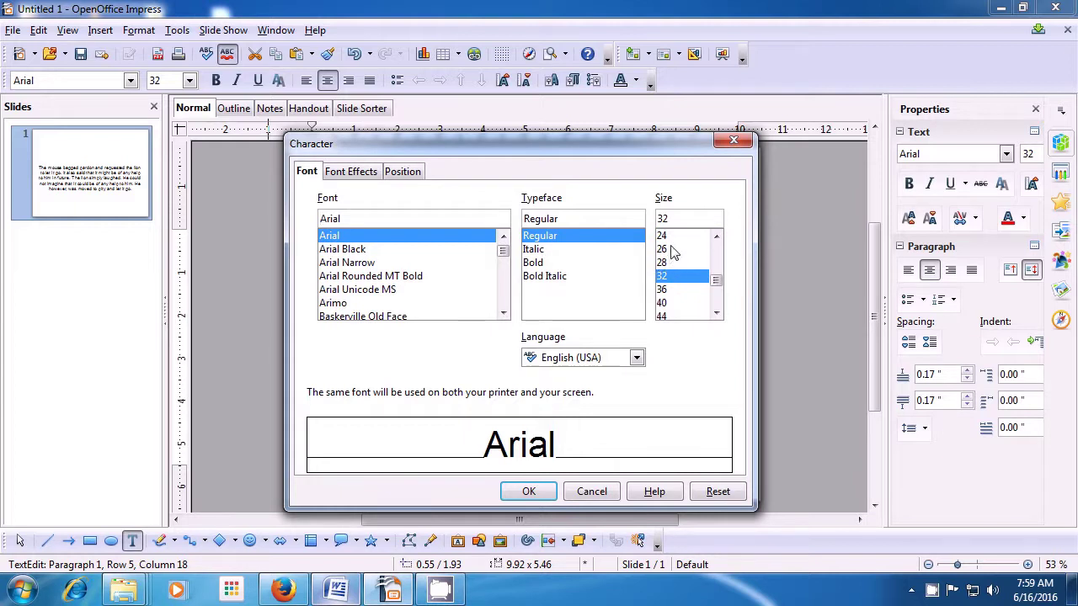
pyautogui.click(665, 237)
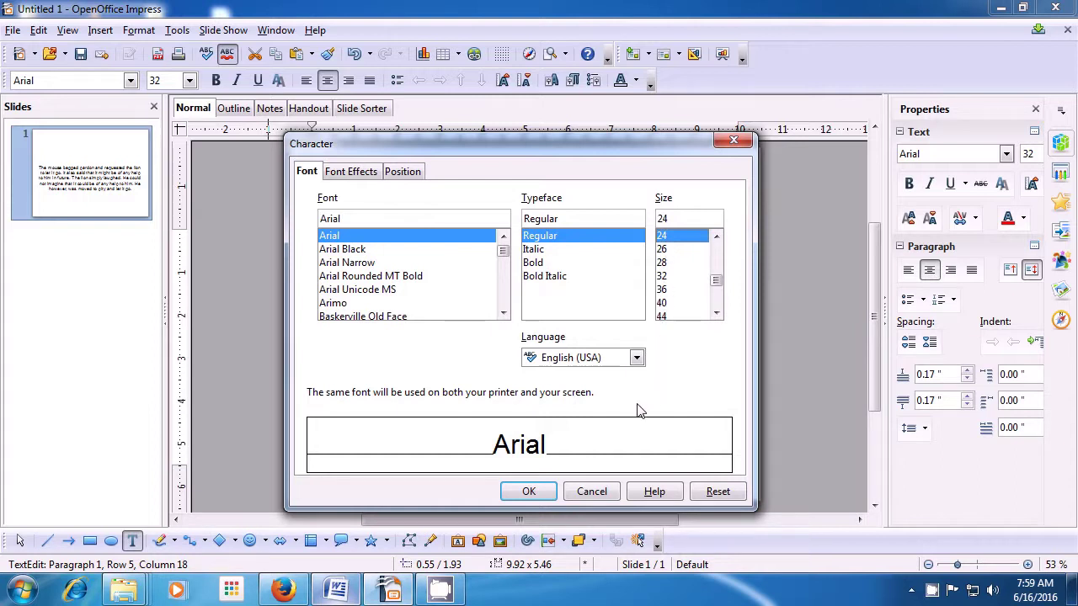
pyautogui.click(528, 492)
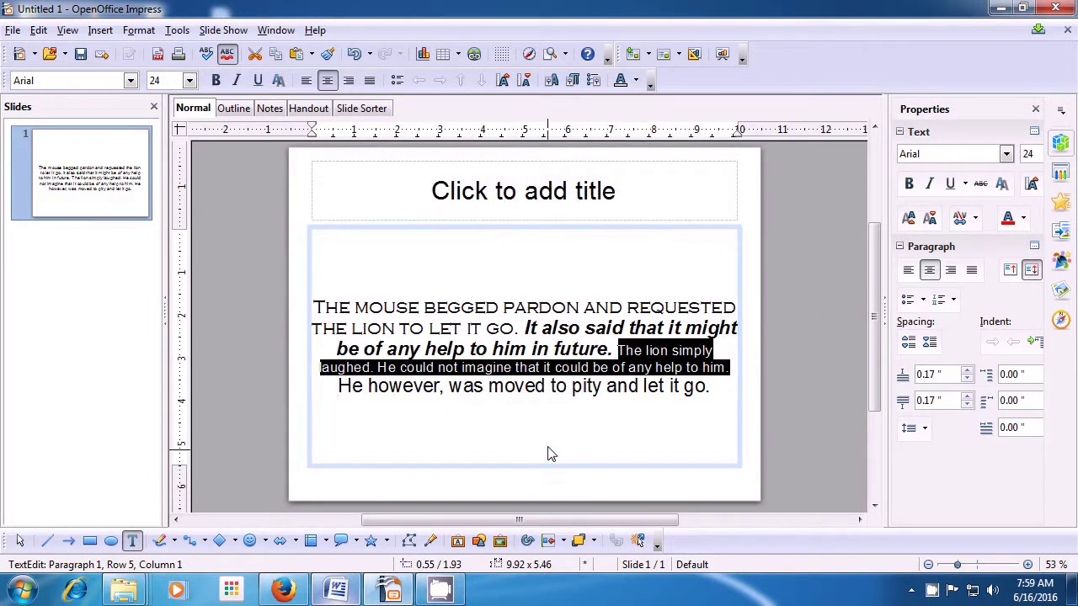
# Change the font colour of the sentence "The mouse begged pardon and requested the lion to let it go." to Blue 3.
pyautogui.click(549, 387)
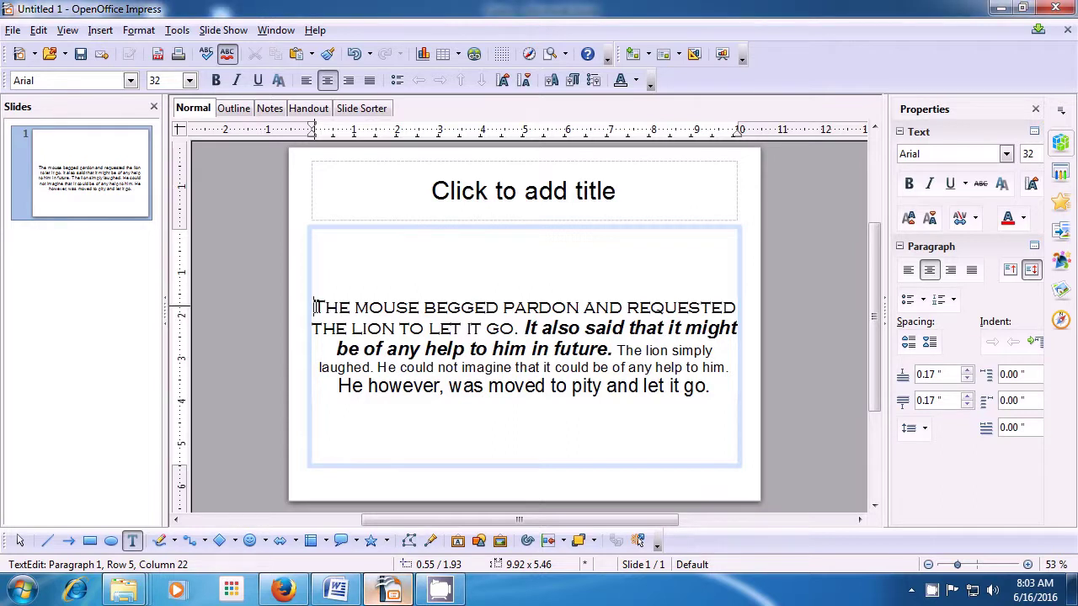
pyautogui.moveTo(315, 307); pyautogui.dragTo(326, 308)
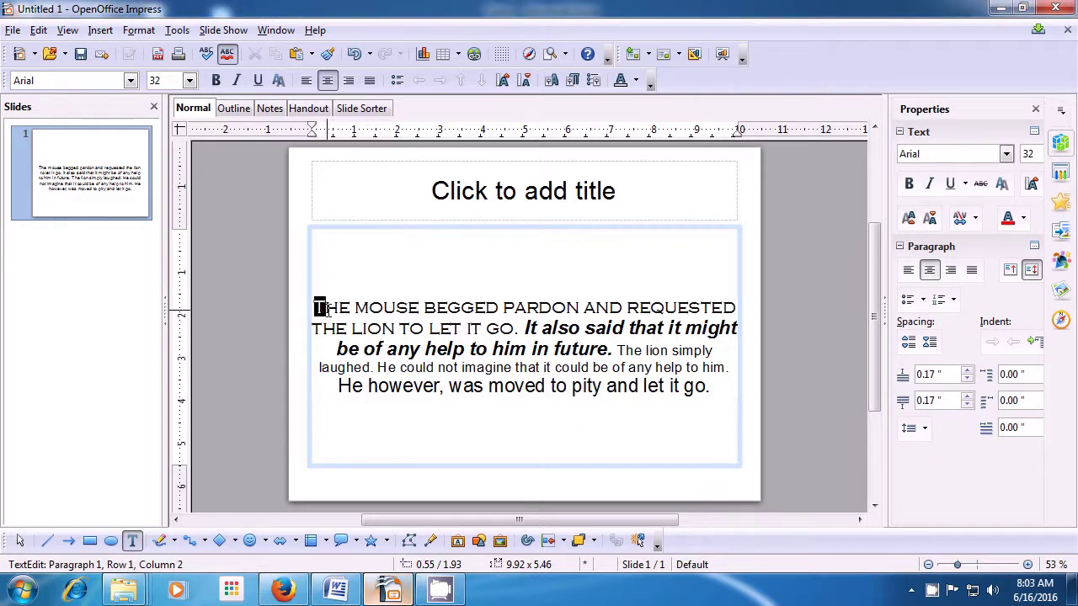
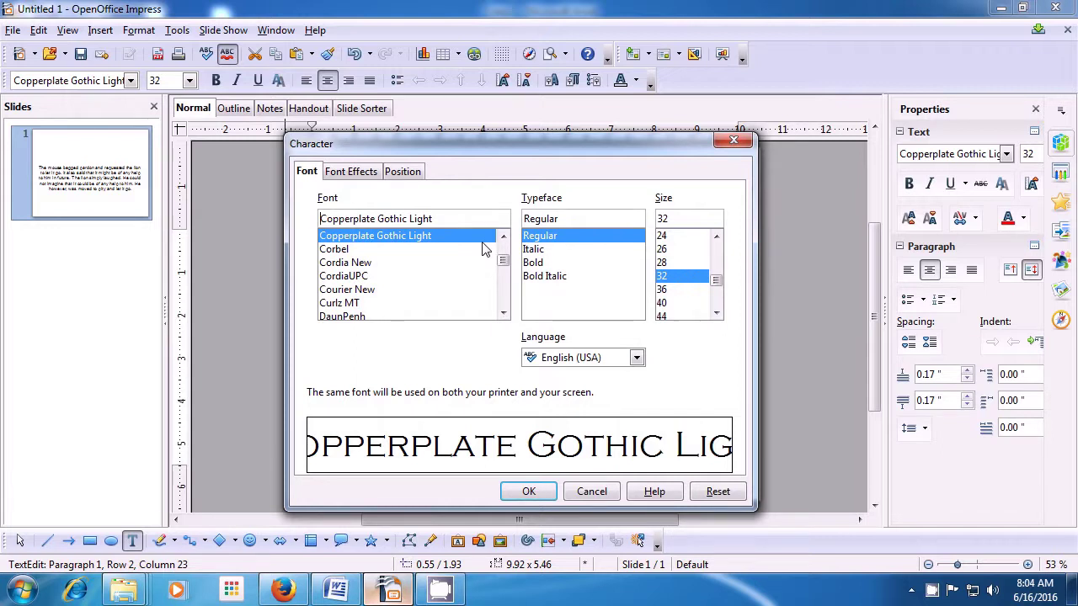
pyautogui.click(353, 172)
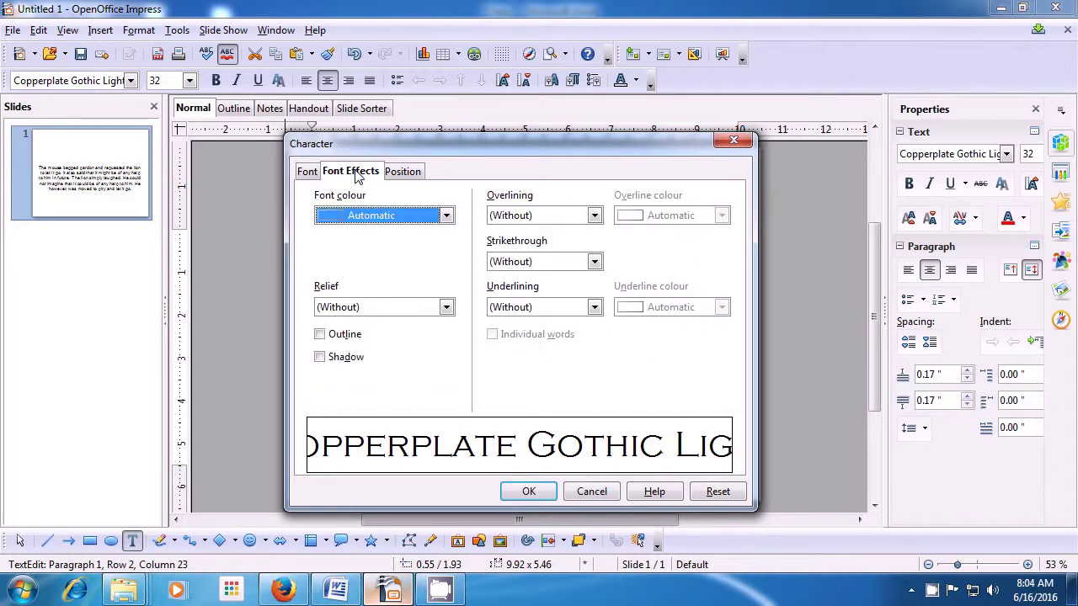
pyautogui.click(446, 217)
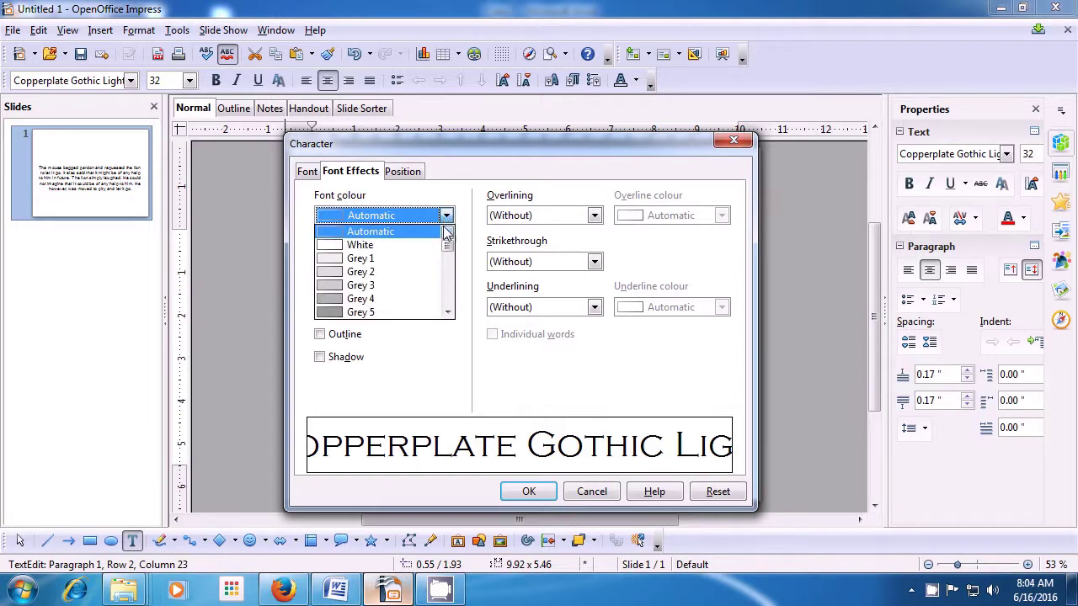
pyautogui.moveTo(447, 246); pyautogui.dragTo(447, 262)
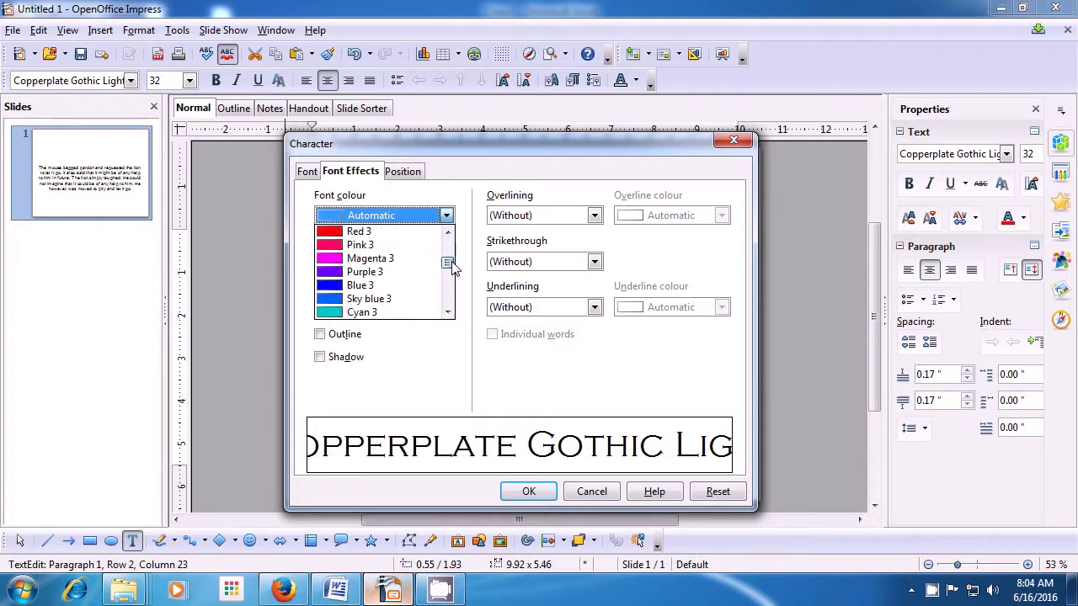
pyautogui.click(364, 287)
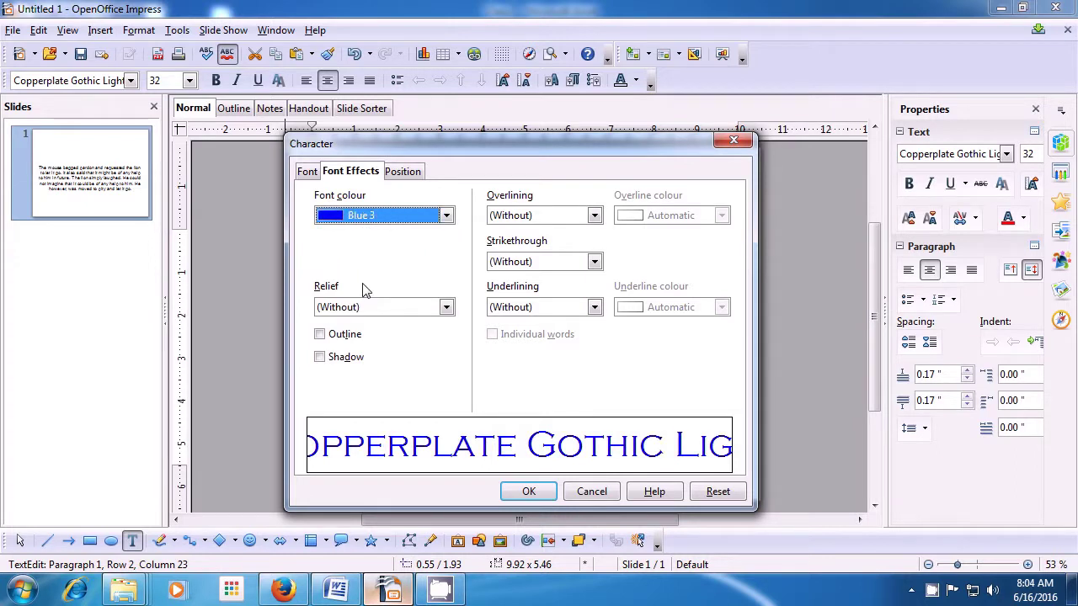
pyautogui.click(531, 492)
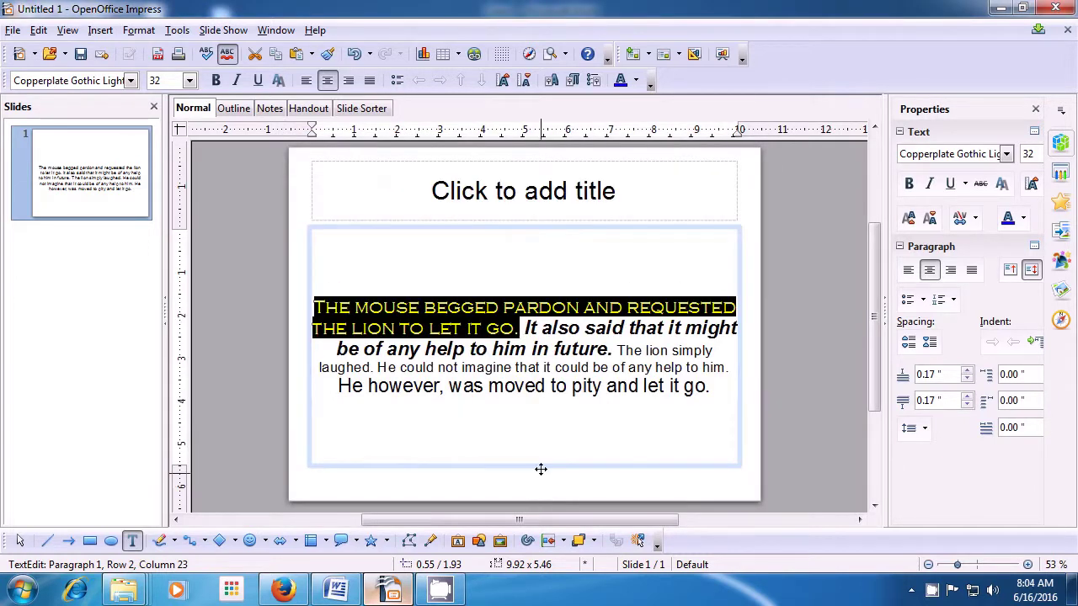
pyautogui.click(524, 328)
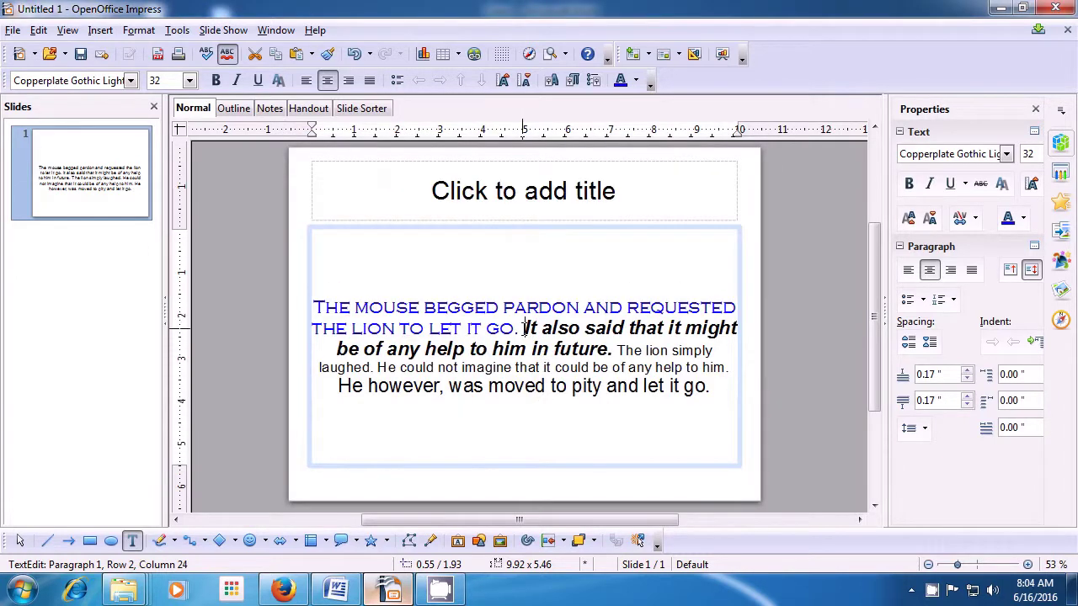
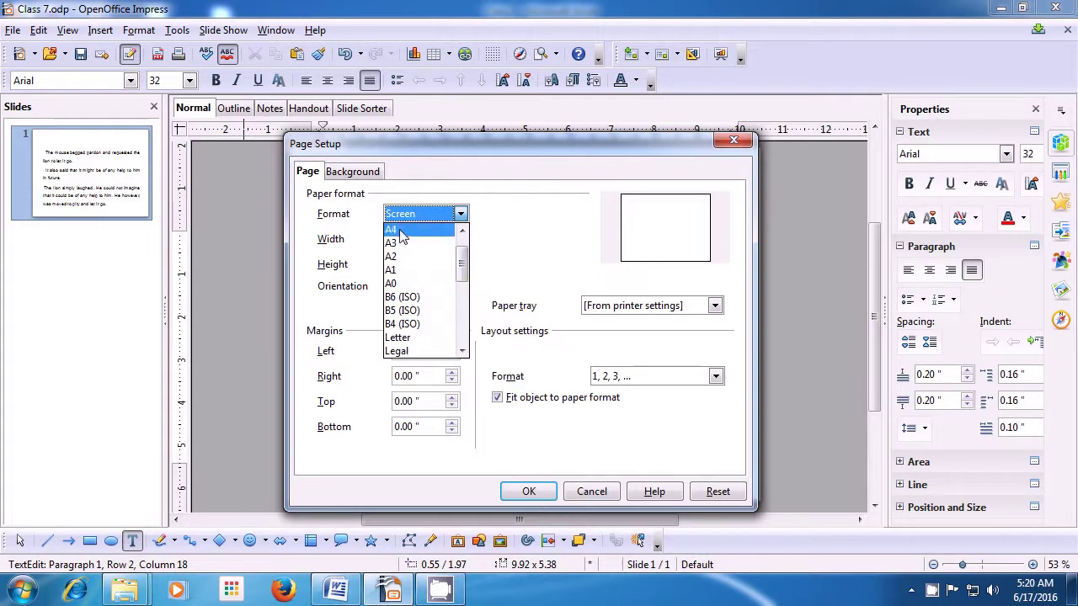
# Set the slide's paper format to A4 and apply the page setup.
pyautogui.click(402, 236)
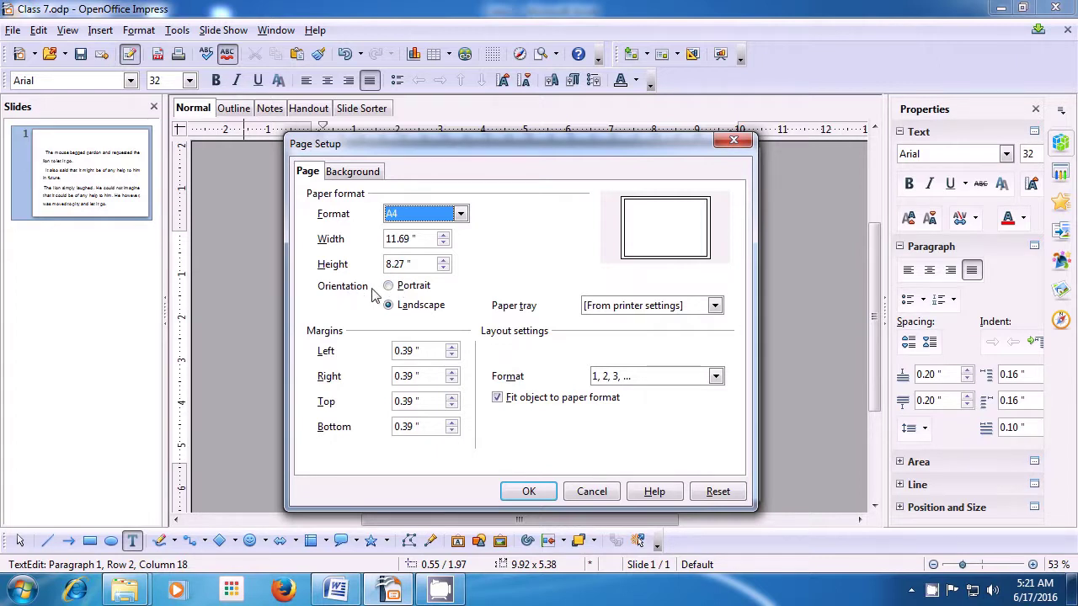
pyautogui.click(528, 491)
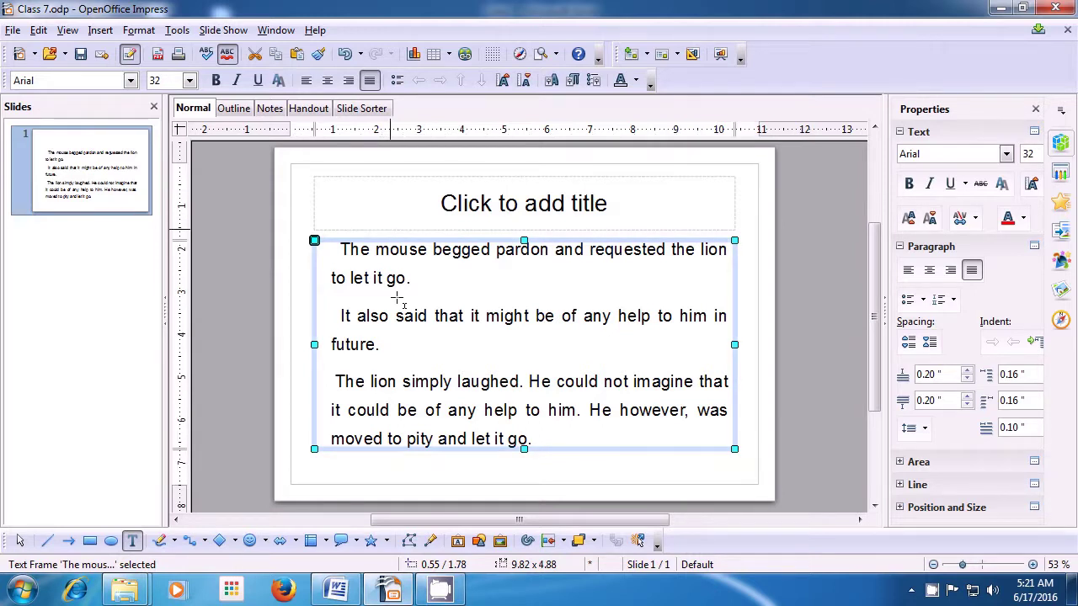
# Set the slide's paper format to Screen with Portrait orientation and apply the page setup.
pyautogui.click(151, 36)
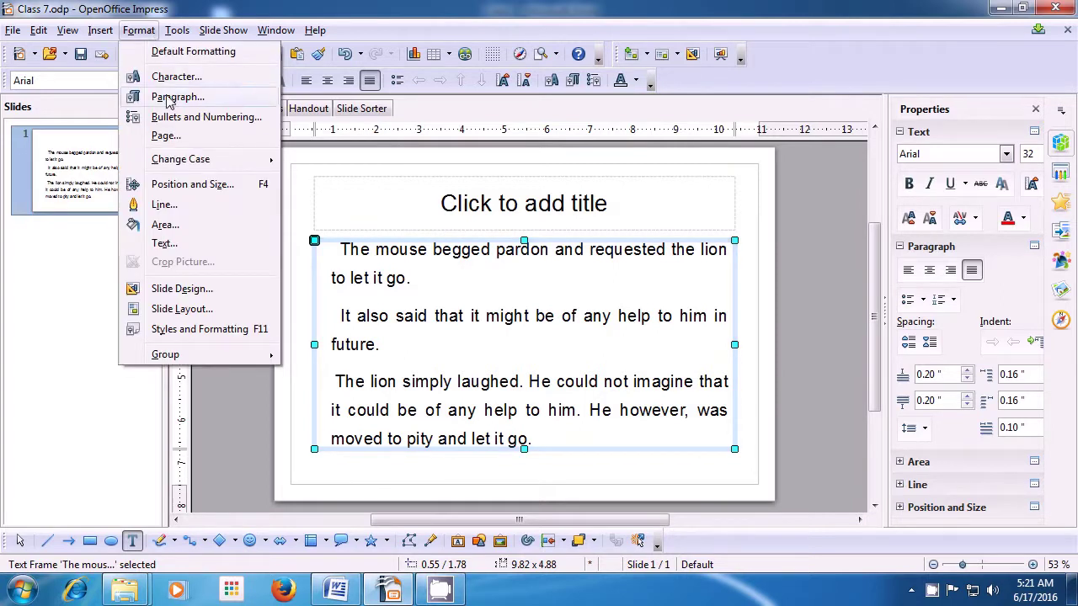
pyautogui.click(165, 135)
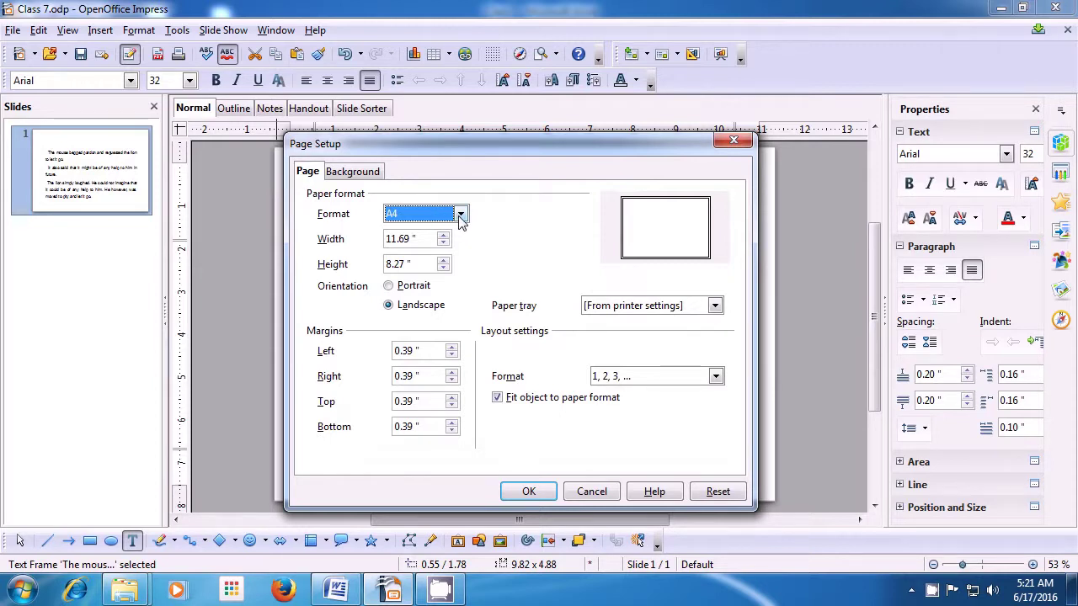
pyautogui.click(460, 215)
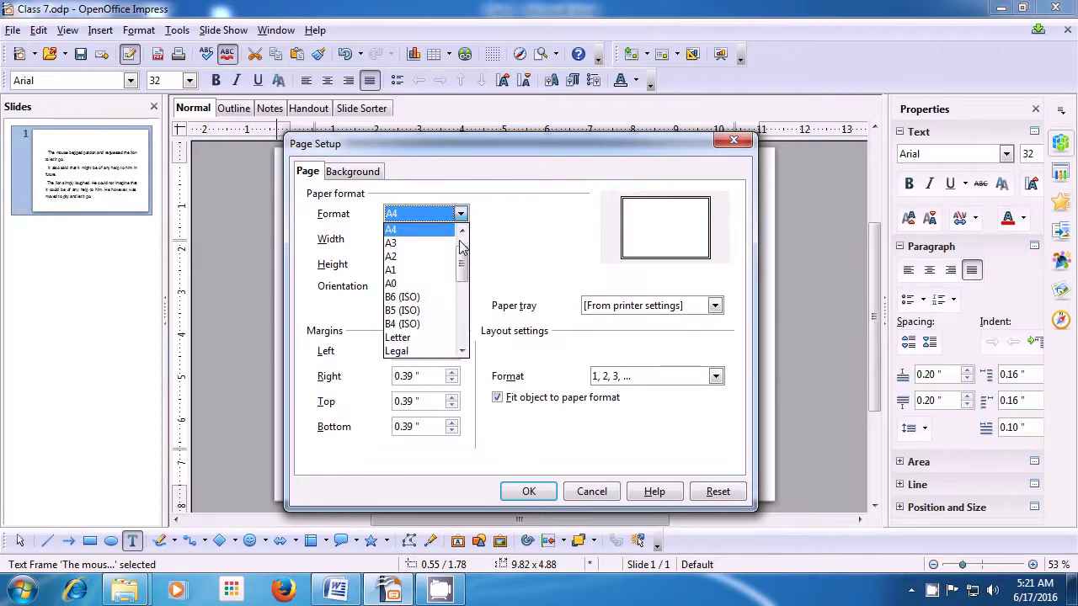
pyautogui.moveTo(460, 268); pyautogui.dragTo(464, 330)
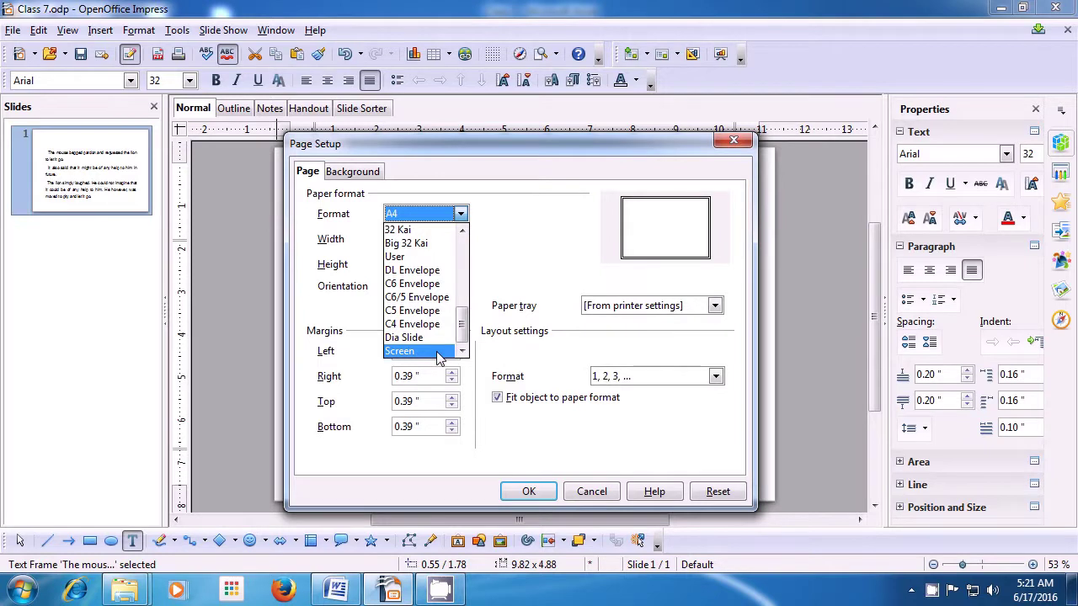
pyautogui.click(438, 354)
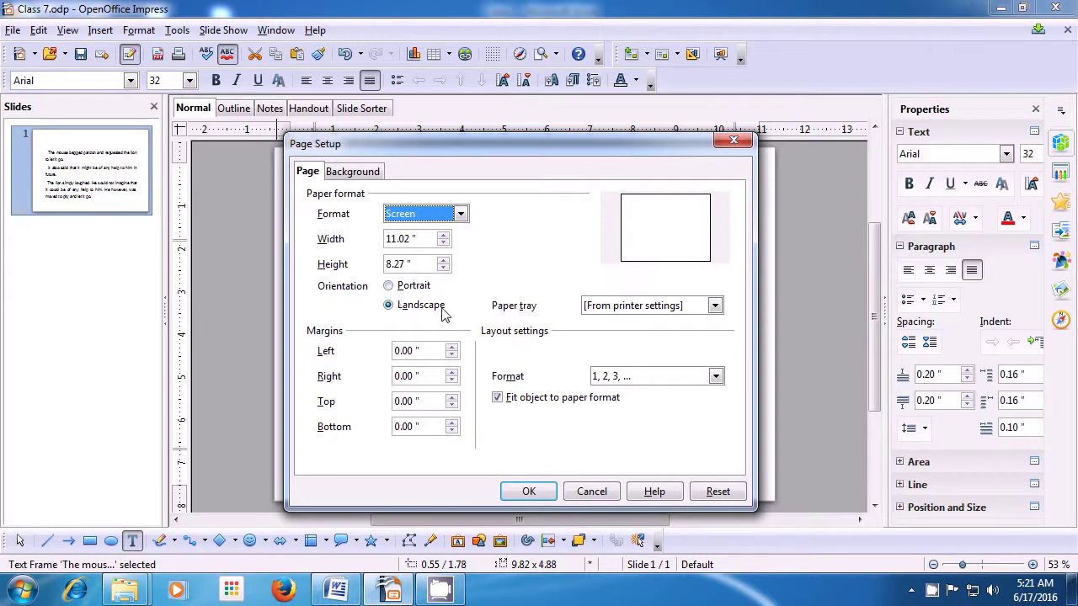
pyautogui.click(390, 288)
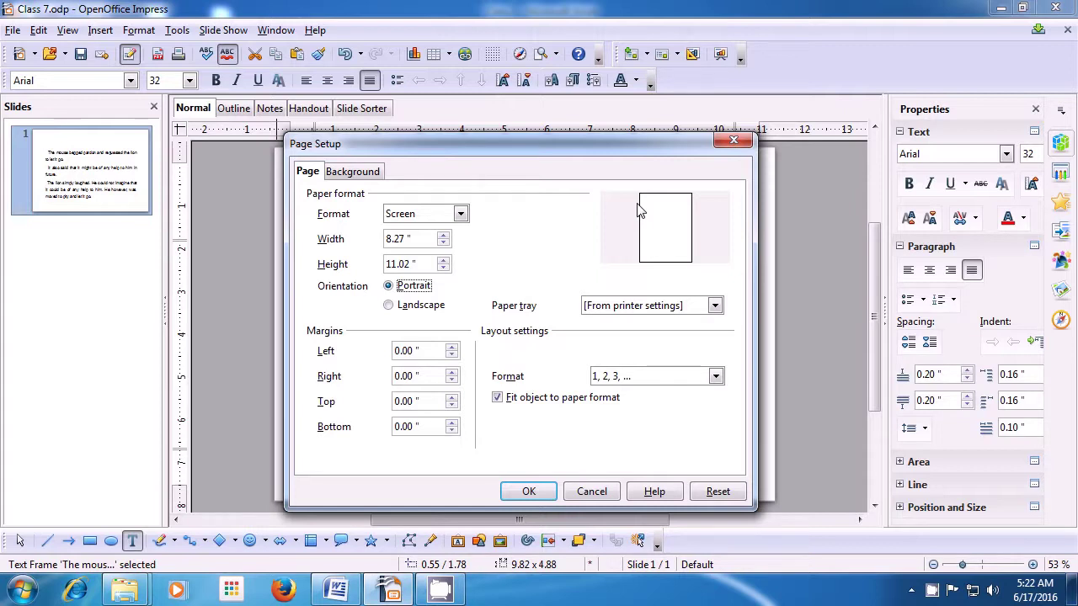
pyautogui.click(399, 309)
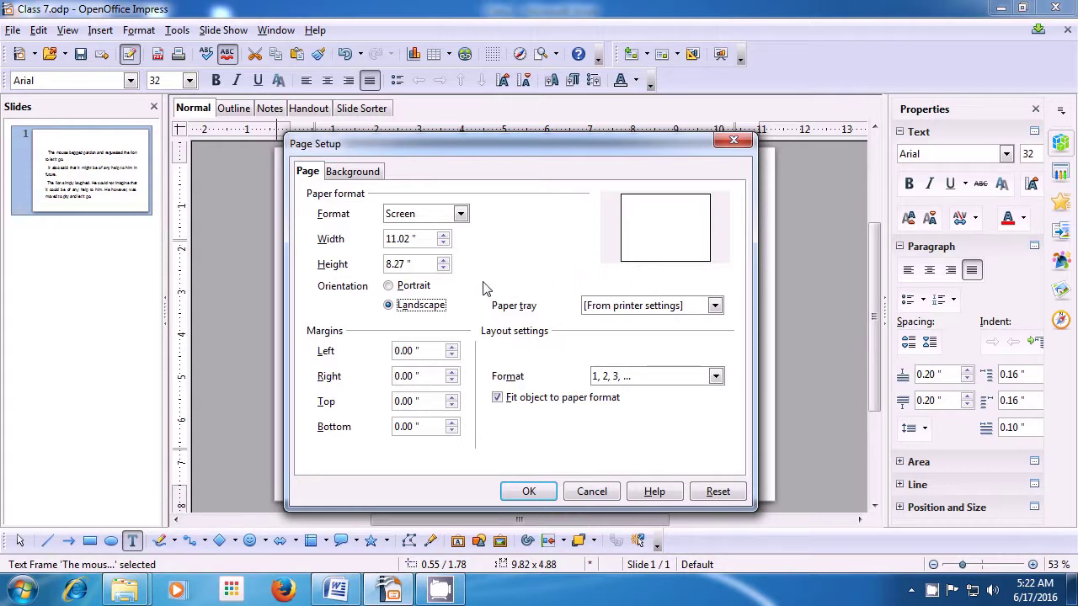
pyautogui.click(389, 286)
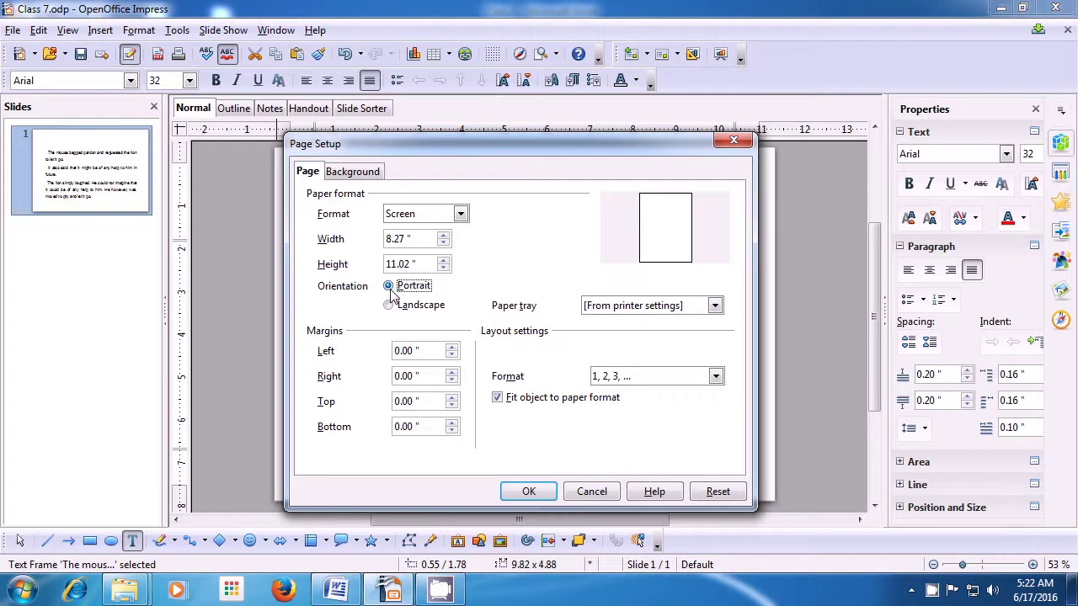
pyautogui.click(529, 493)
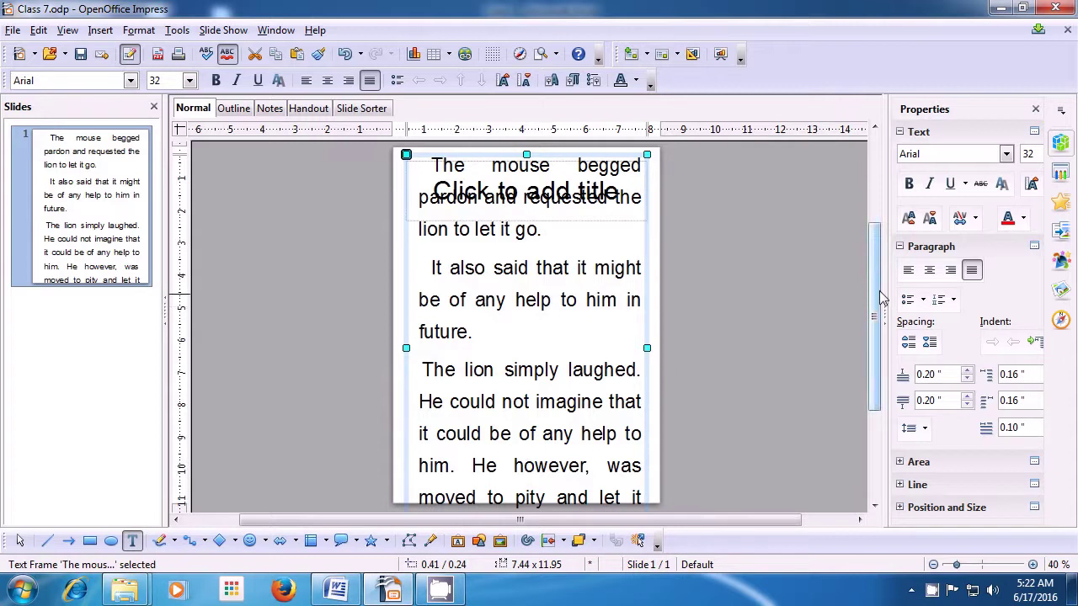
# Change the slide's page orientation to Landscape.
pyautogui.moveTo(880, 296); pyautogui.dragTo(872, 266)
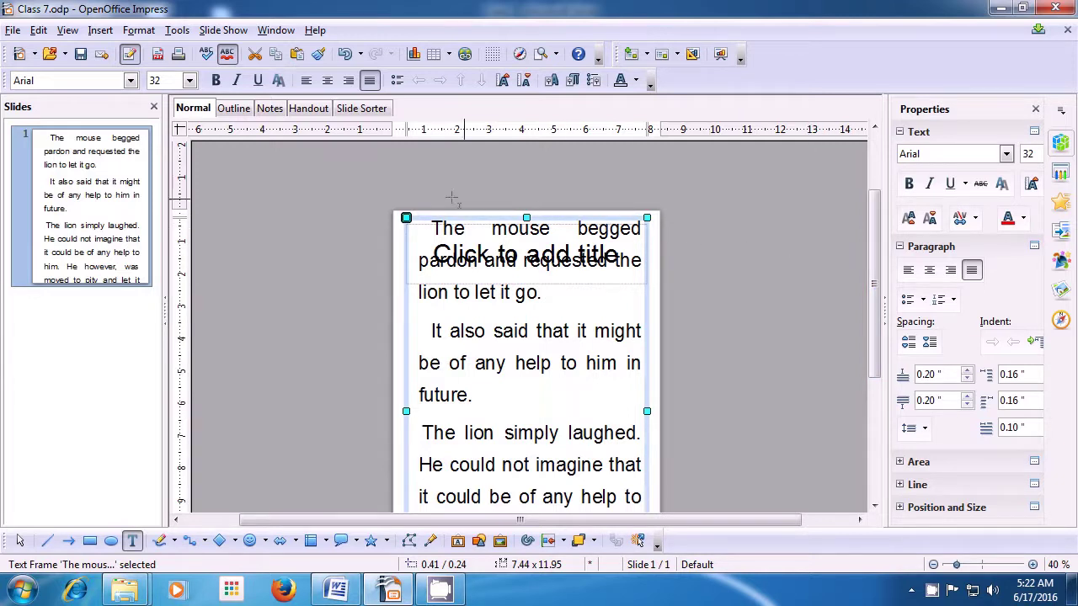
pyautogui.click(142, 31)
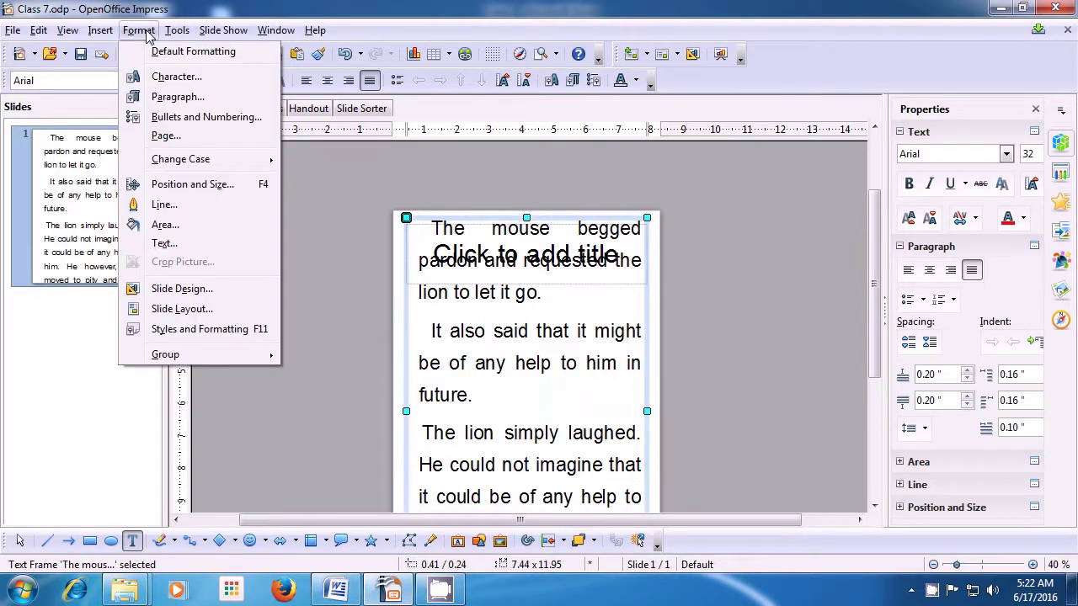
pyautogui.click(164, 135)
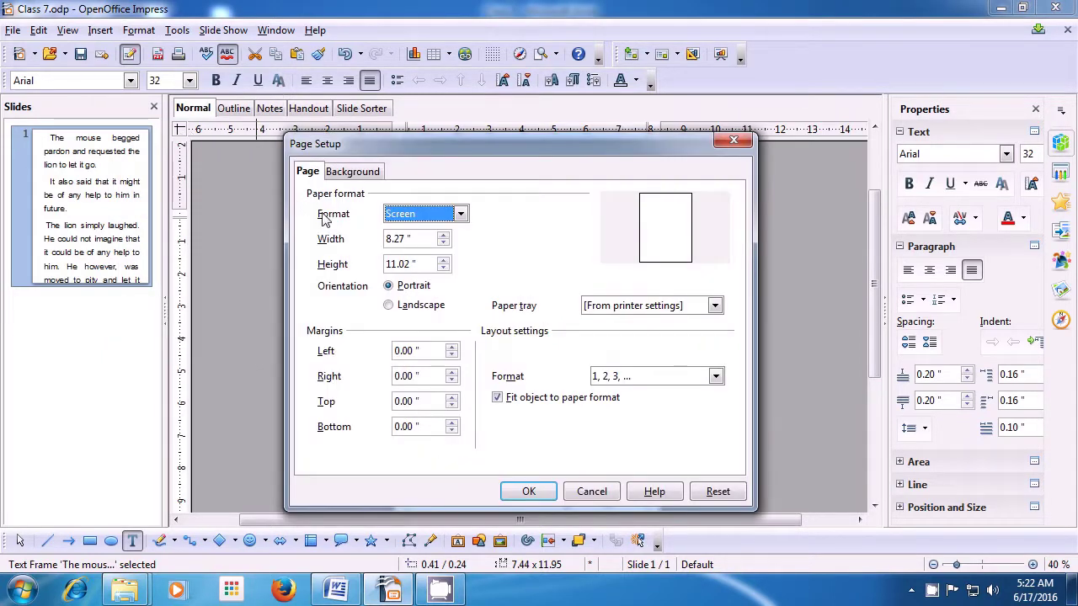
pyautogui.click(388, 306)
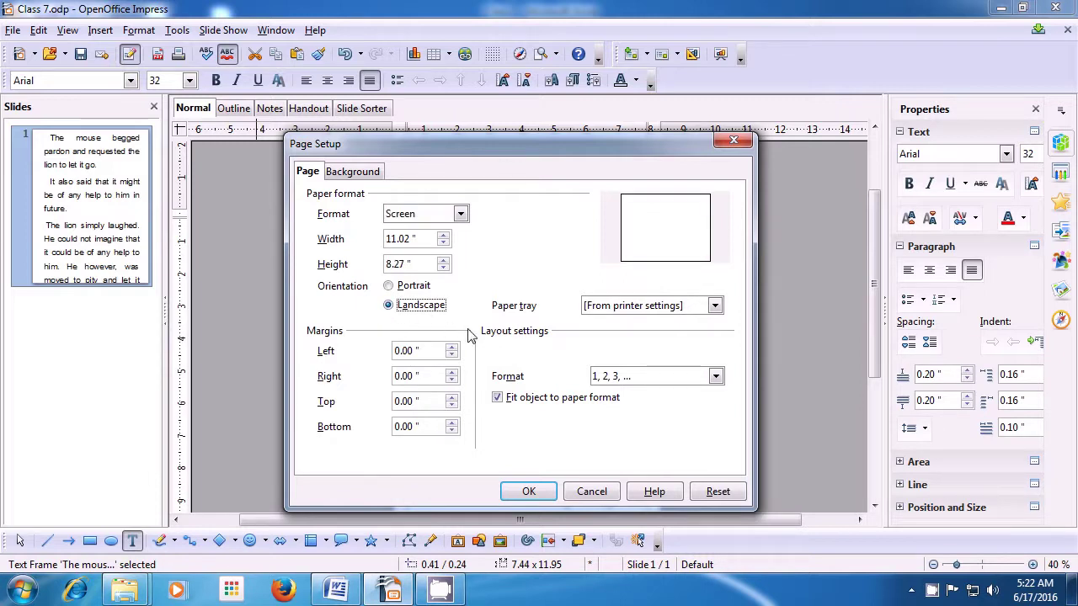
pyautogui.click(551, 498)
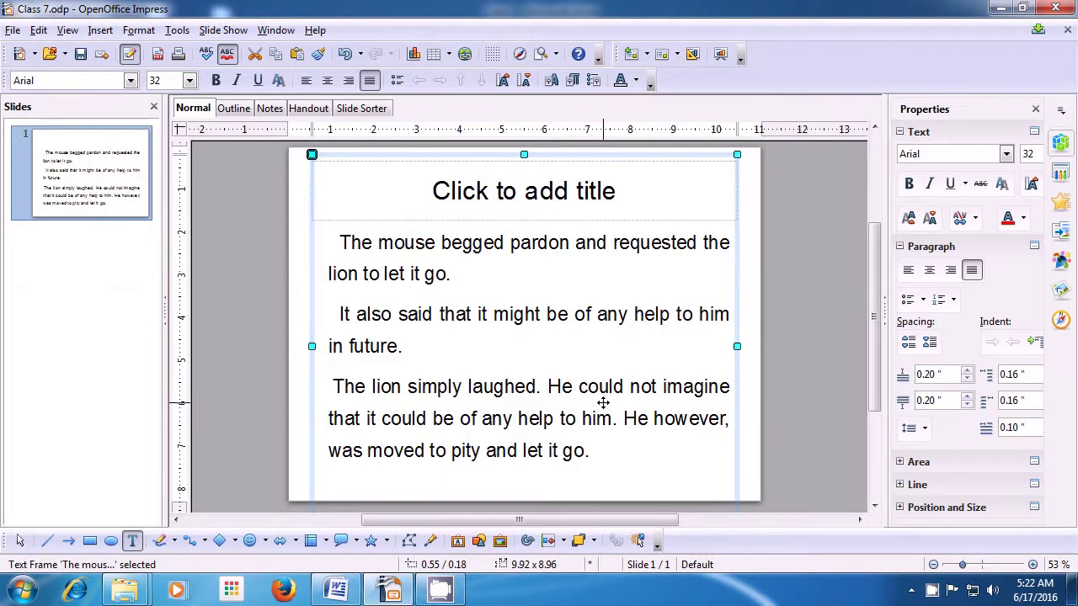
# Set the page margins to 0.14" left, 0.10" right, 0.06" top and 0.06" bottom.
pyautogui.scroll(-1, 836, 404)
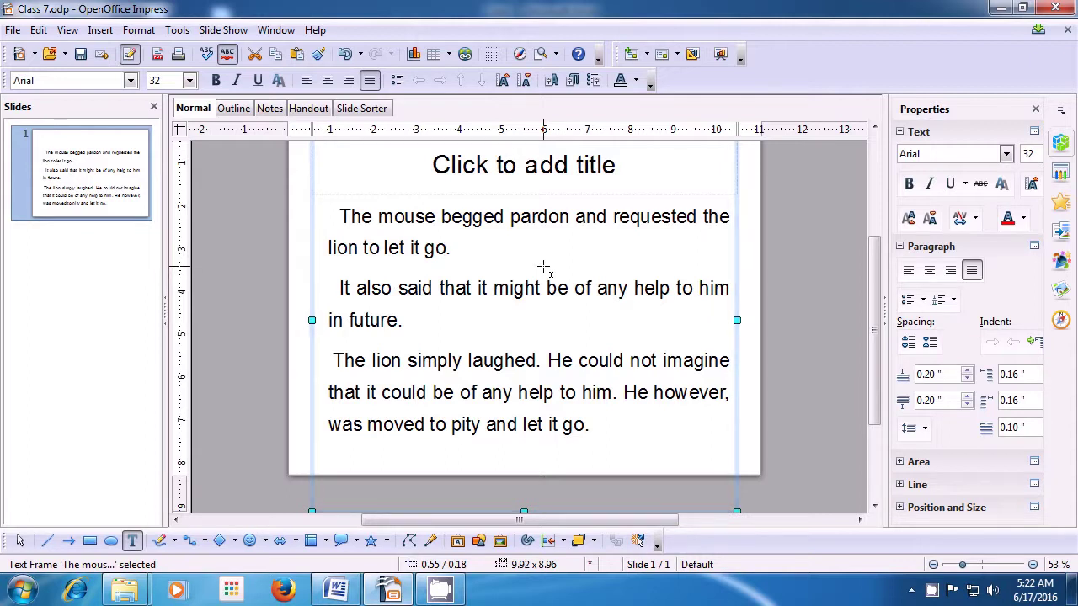
pyautogui.click(139, 31)
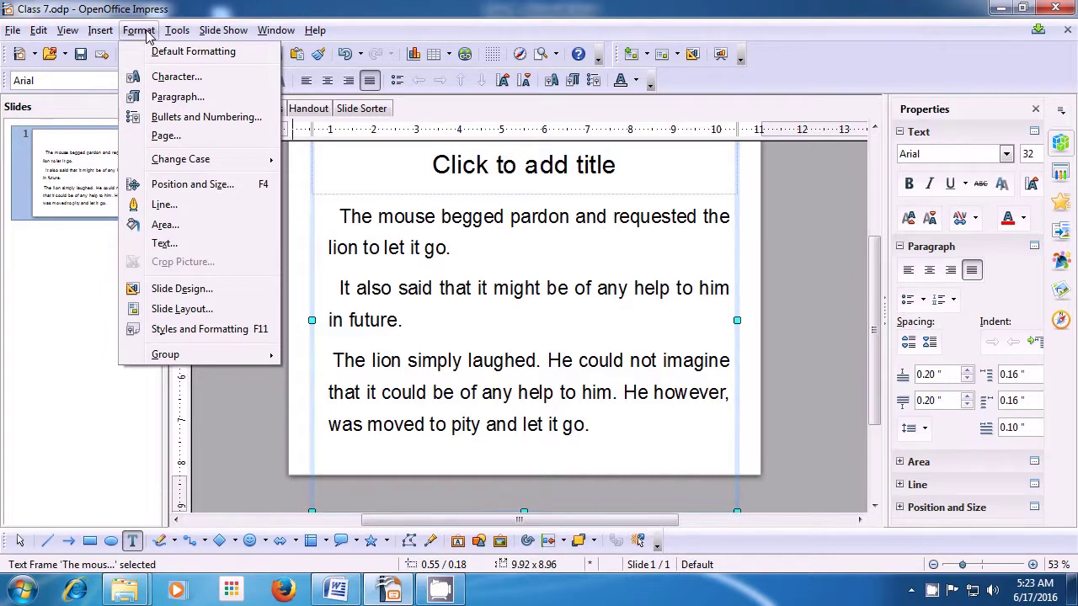
pyautogui.click(173, 135)
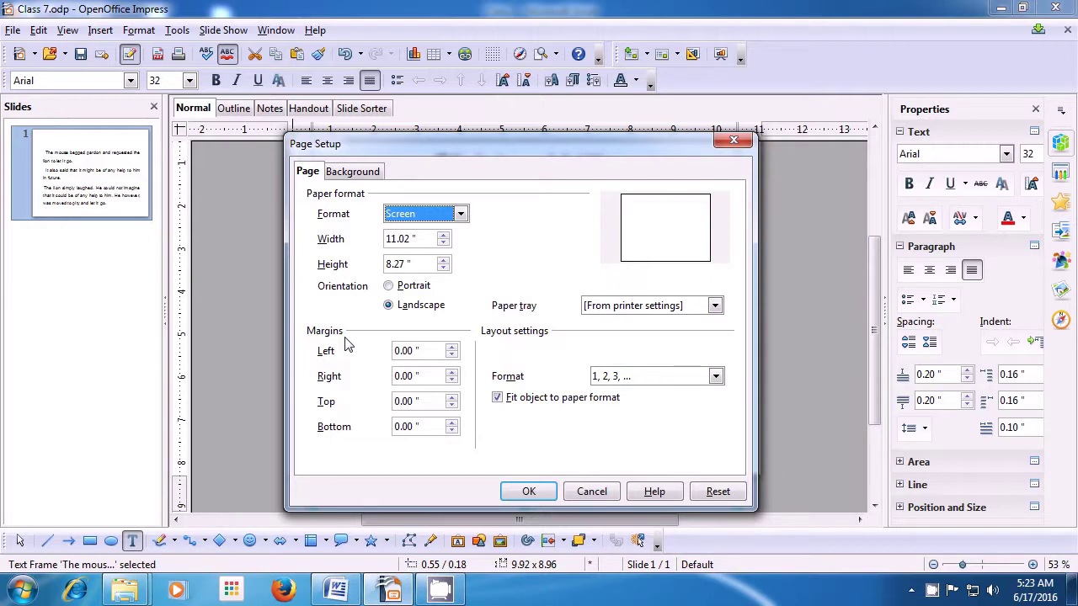
pyautogui.click(452, 349)
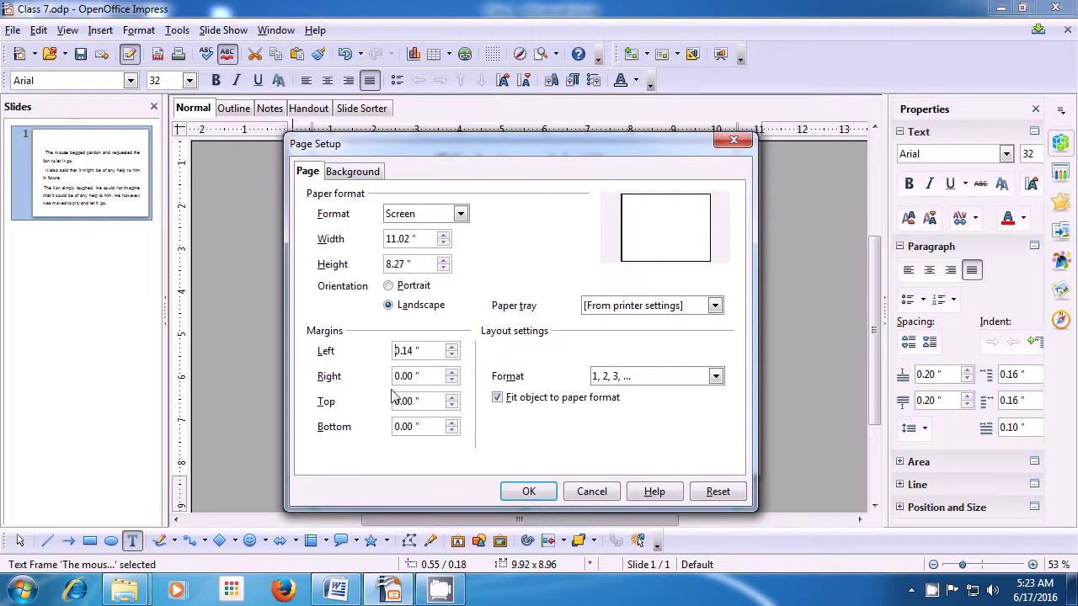
pyautogui.click(452, 372)
pyautogui.click(452, 397)
pyautogui.click(452, 396)
pyautogui.click(453, 427)
pyautogui.click(452, 425)
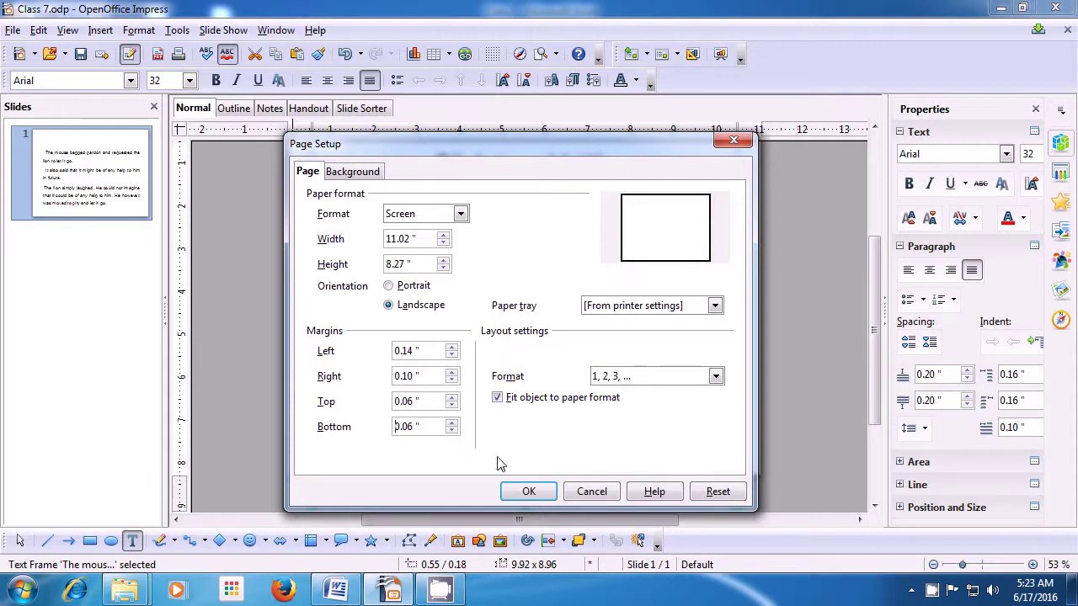
pyautogui.click(530, 493)
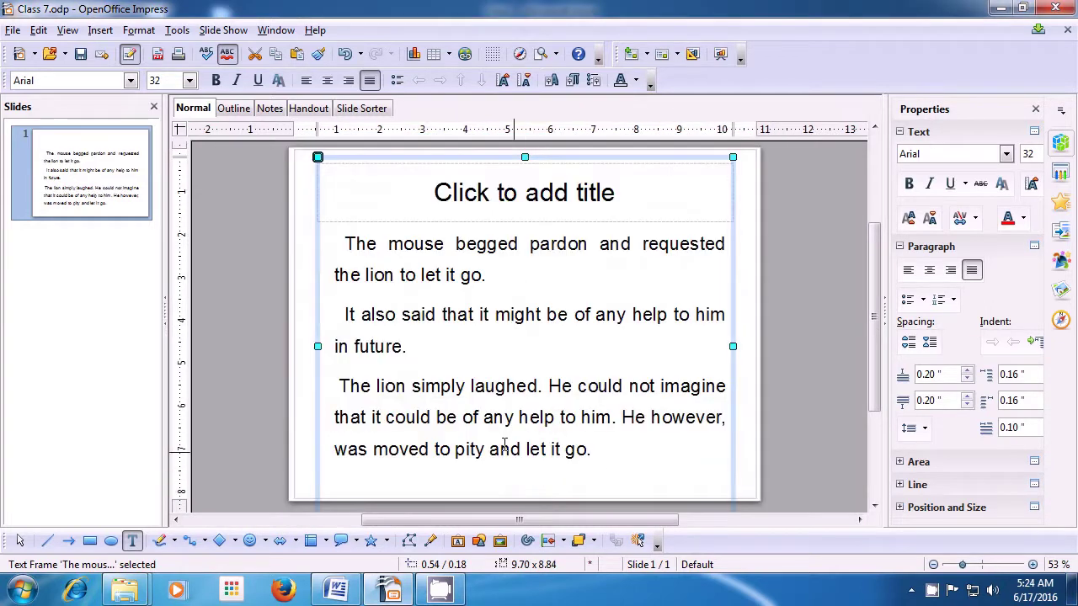